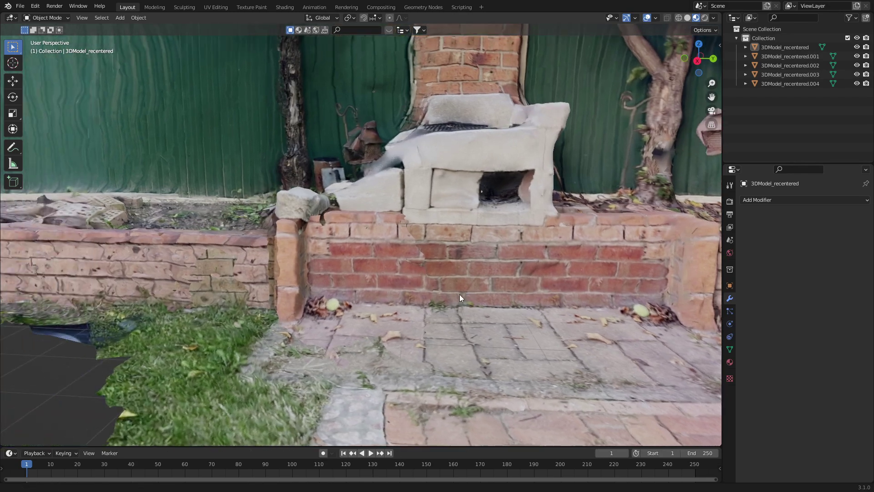
- Circle-select the leftover ground vertices along the base of the low brick wall in the main yard mesh and delete them
scroll(285, 274, "down", 2)
middle_click_drag(285, 274, 454, 281)
left_click(460, 270)
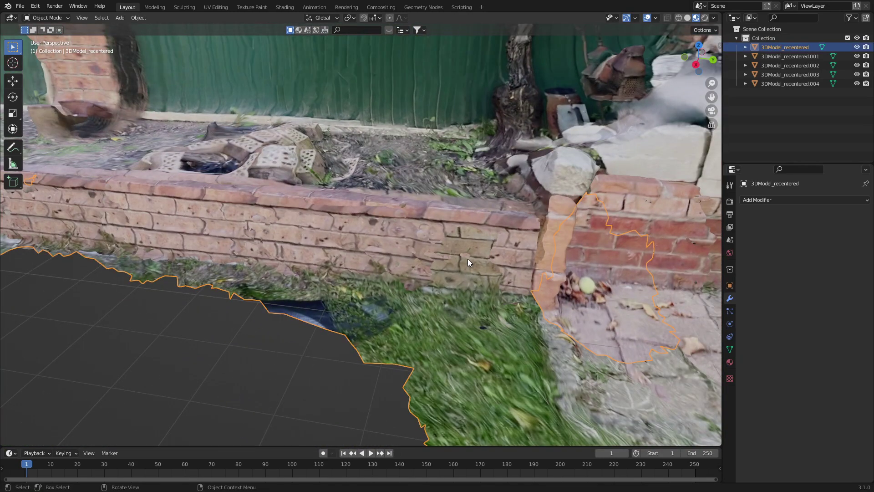
key("Tab")
key("c")
left_click_drag(480, 256, 486, 261)
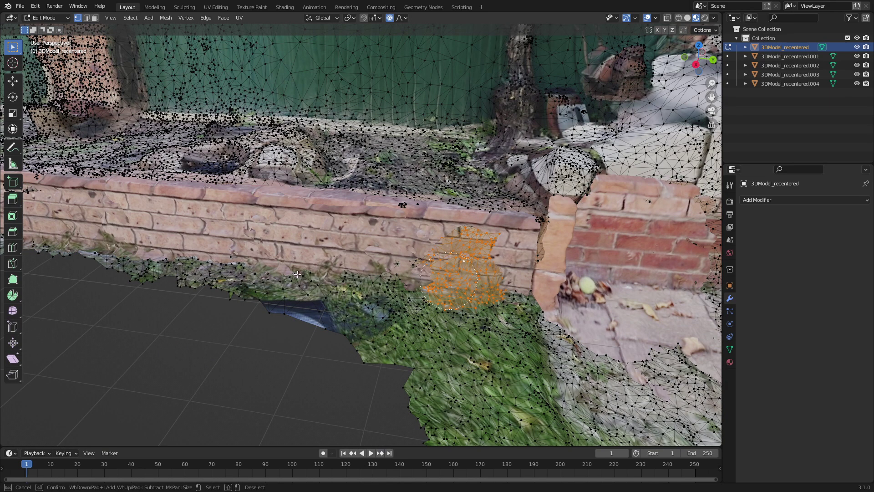
left_click_drag(377, 279, 78, 269)
middle_click_drag(276, 269, 546, 276, "shift")
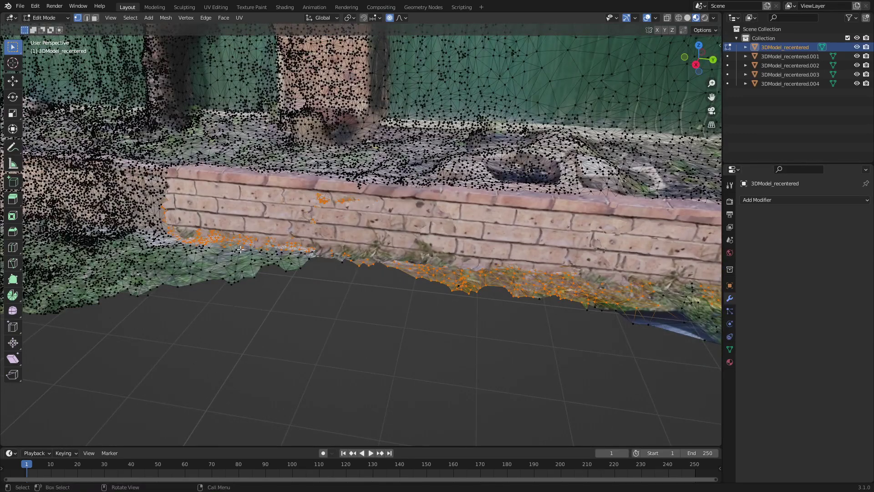
right_click(165, 244)
key("x")
middle_click_drag(543, 318, 322, 300, "shift")
scroll(367, 309, "down", 2)
key("Tab")
- Box-select the garden shed's vertices in the main yard mesh from the top view with wireframe shading
left_click(359, 321)
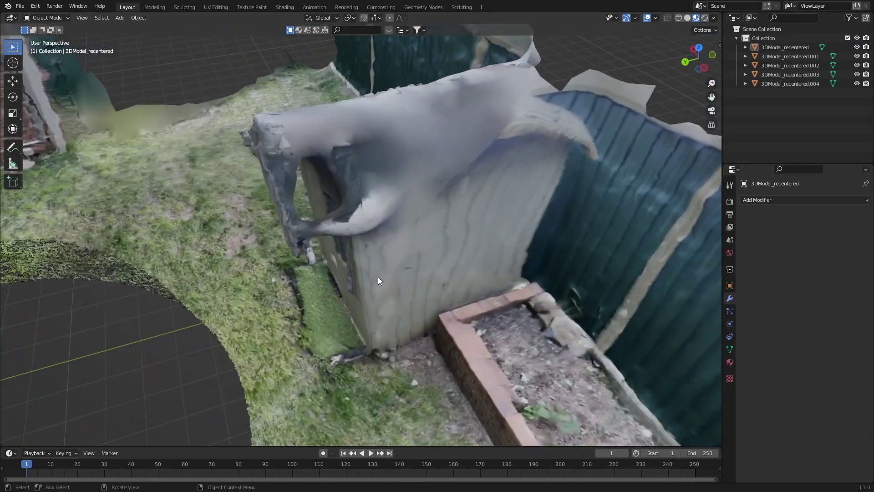
left_click(447, 182)
middle_click_drag(446, 181, 374, 212)
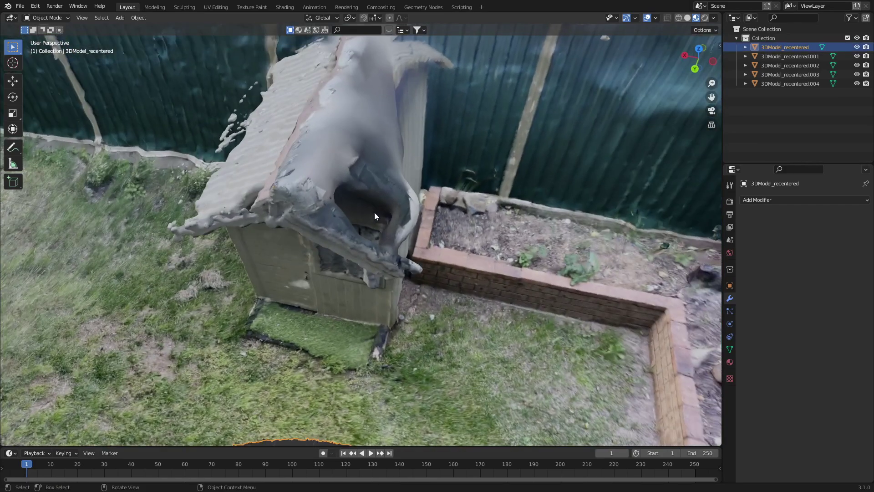
key("KP_7")
scroll(357, 257, "down", 2)
middle_click_drag(381, 333, 337, 244, "shift")
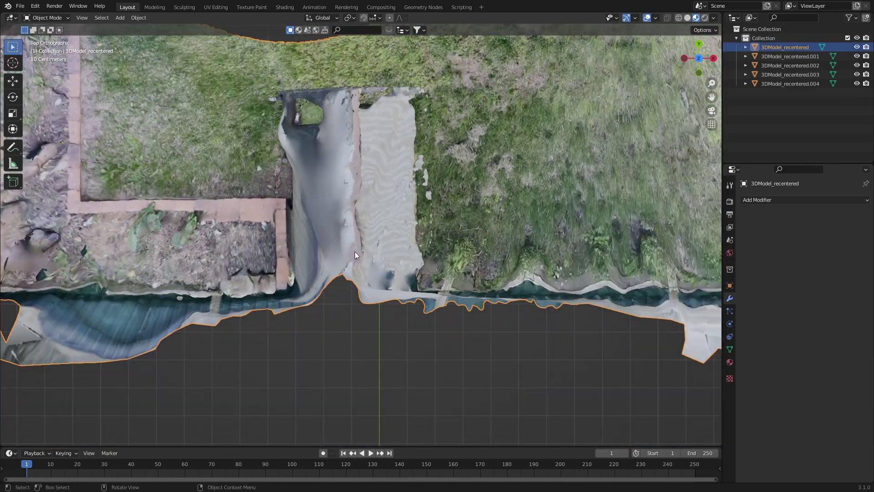
key("Tab")
key("z")
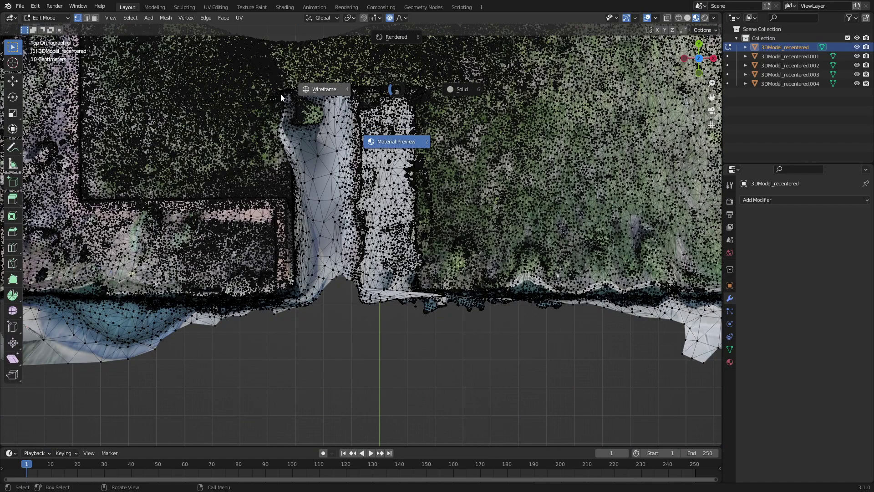
left_click(322, 90)
left_click_drag(422, 73, 289, 317)
- Add the missed vertices on the shed's front corner and roof edge to the selection using circle select in solid shading
middle_click_drag(463, 234, 259, 176)
key("z")
left_click(319, 176)
mouse_move(428, 259)
middle_mouse_down("shift")
mouse_move(322, 149)
mouse_move(255, 204)
mouse_move(157, 372)
middle_mouse_up("shift")
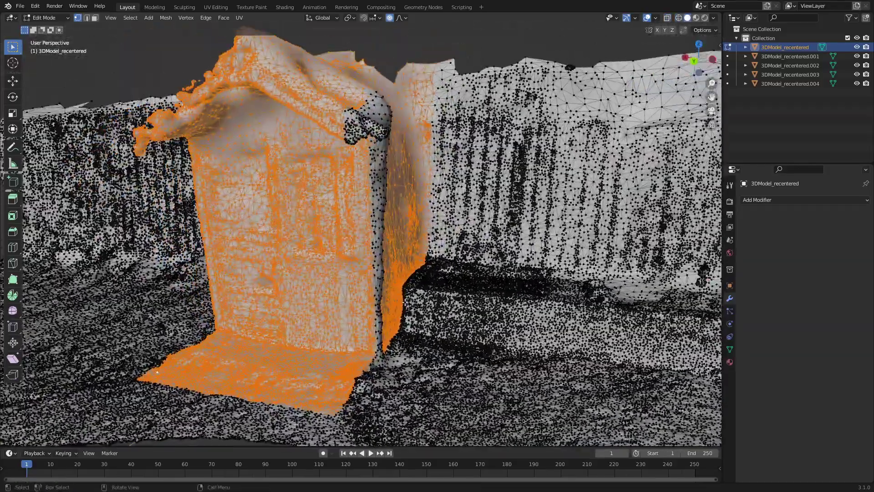
middle_click_drag(401, 317, 368, 328)
key("c")
left_click_drag(363, 238, 355, 100)
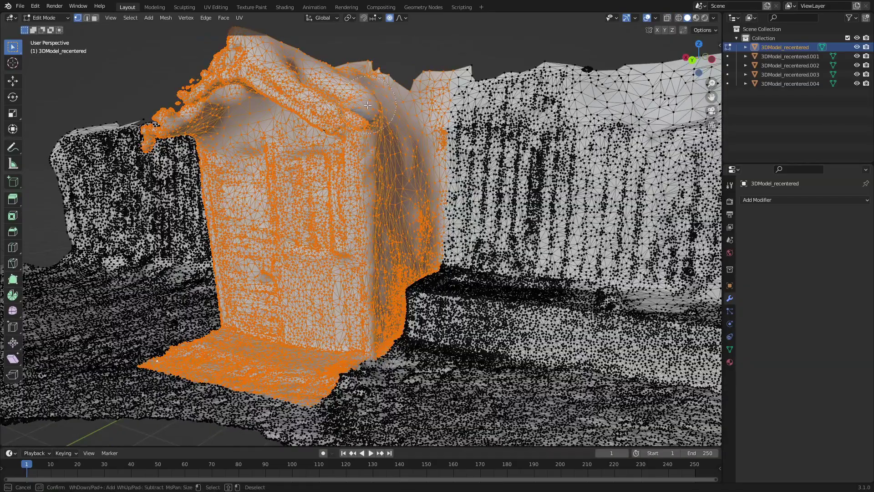
- Add the shed's remaining side wall vertices to the selection in wireframe shading and delete all the selected vertices
mouse_move(231, 193)
middle_mouse_down()
mouse_move(305, 196)
mouse_move(266, 195)
middle_mouse_up()
key("z")
left_click(210, 195)
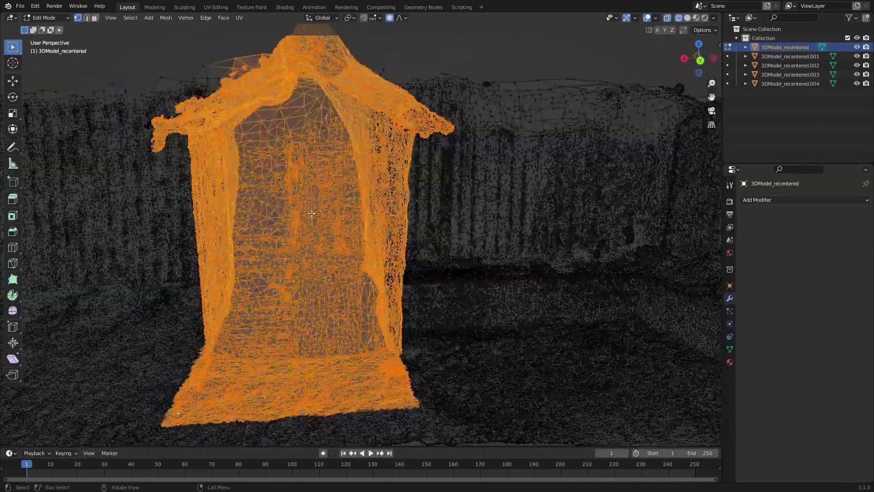
middle_click_drag(324, 212, 295, 213)
left_click_drag(358, 90, 354, 302)
middle_click_drag(316, 303, 259, 199)
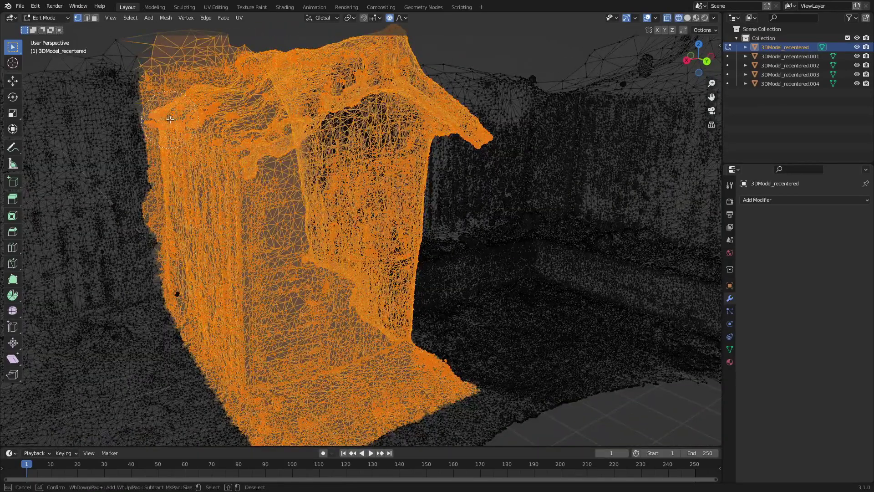
middle_click_drag(295, 159, 299, 191)
key("x")
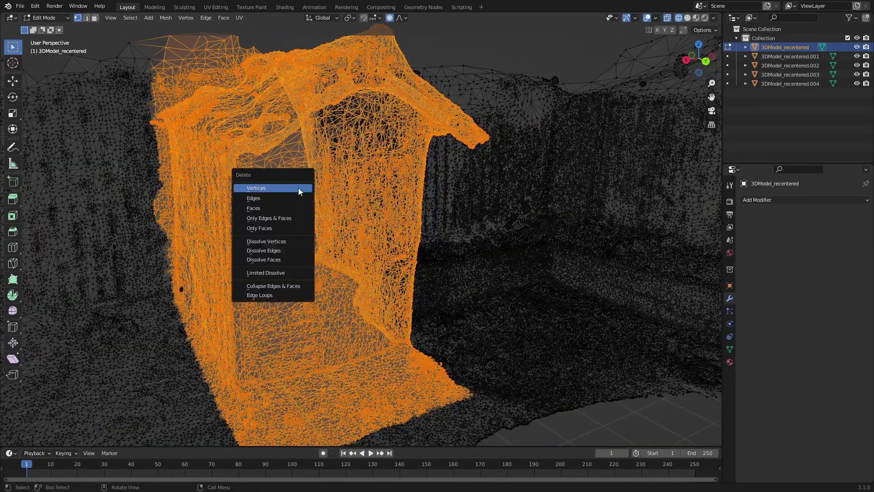
left_click(299, 188)
- Leave mesh editing and display the yard in Material Preview shading
key("z")
left_click(377, 195)
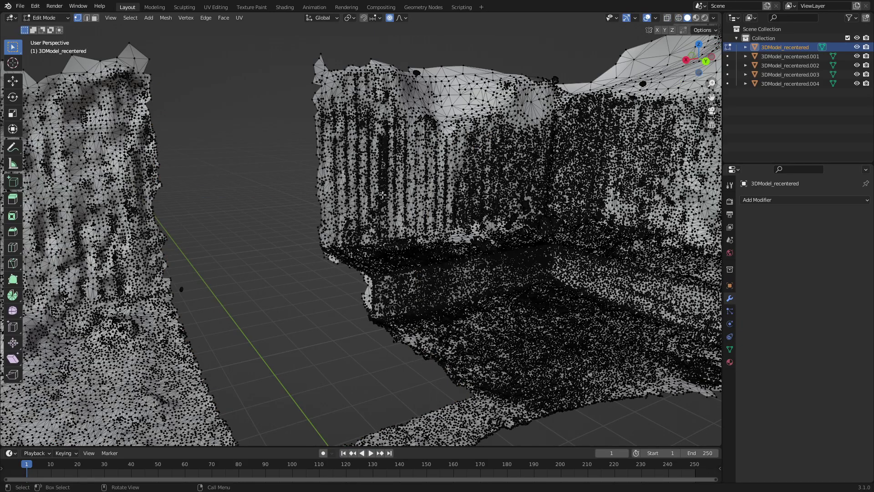
key("Tab")
middle_click_drag(274, 242, 274, 232)
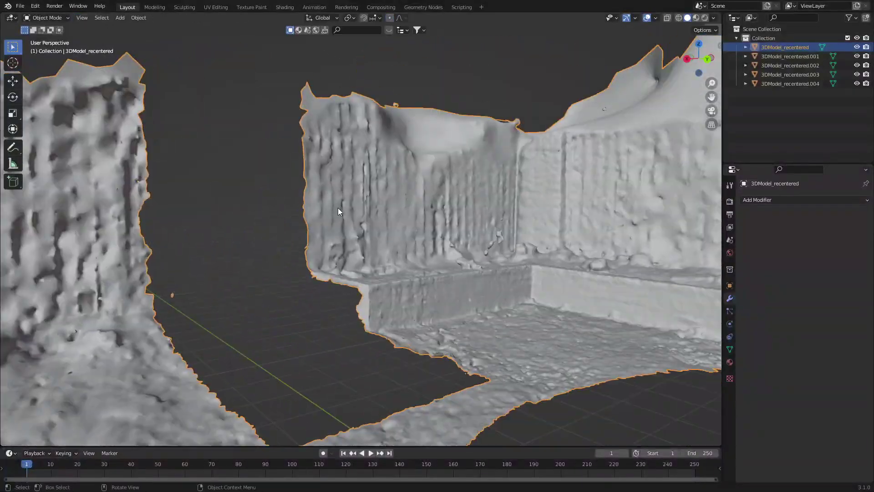
left_click(696, 18)
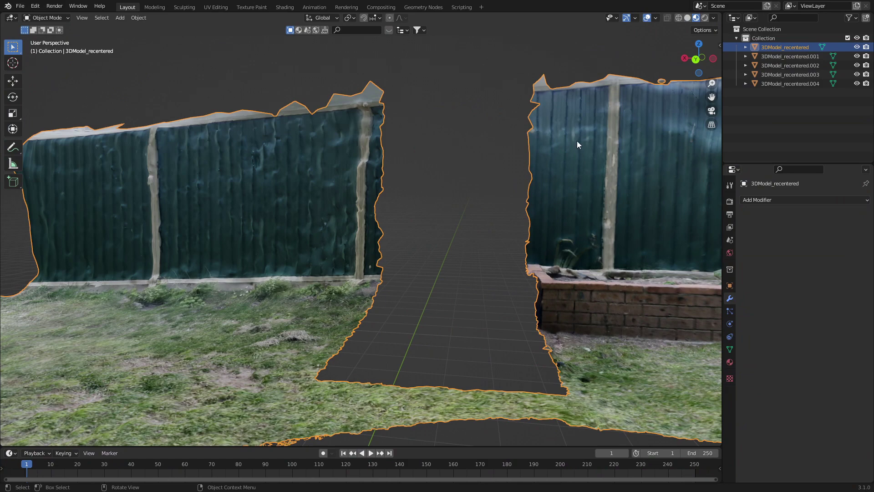
- Circle-select the green fence panel between the two posts beside the gap, duplicate it in place and separate the copy into its own object
middle_click_drag(329, 199, 380, 165)
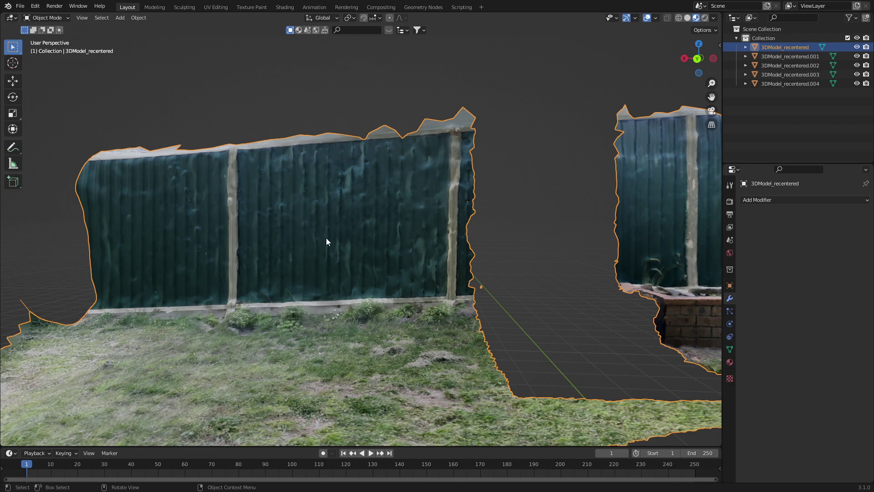
key("Tab")
key("c")
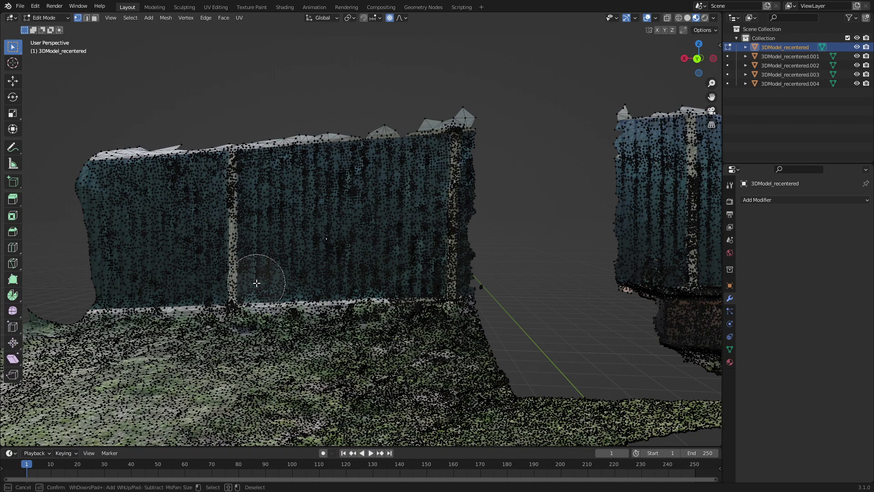
left_click_drag(250, 274, 405, 275)
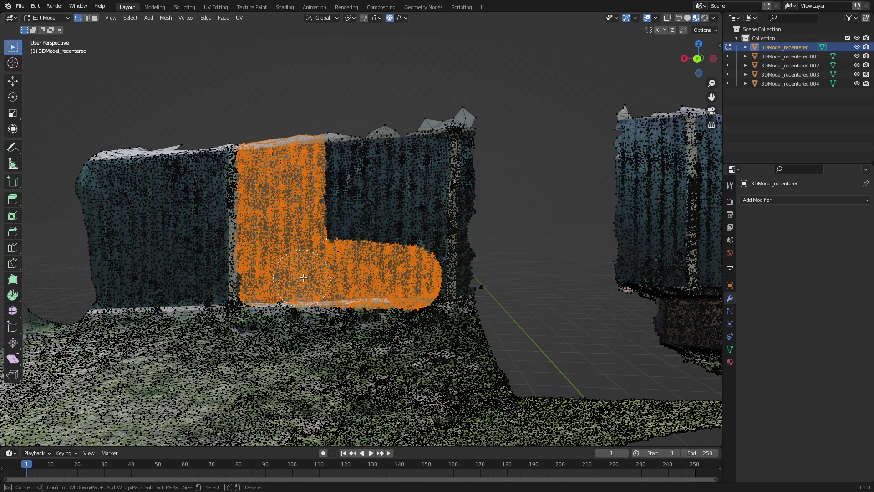
left_click_drag(302, 278, 335, 181)
scroll(498, 310, "down", 1)
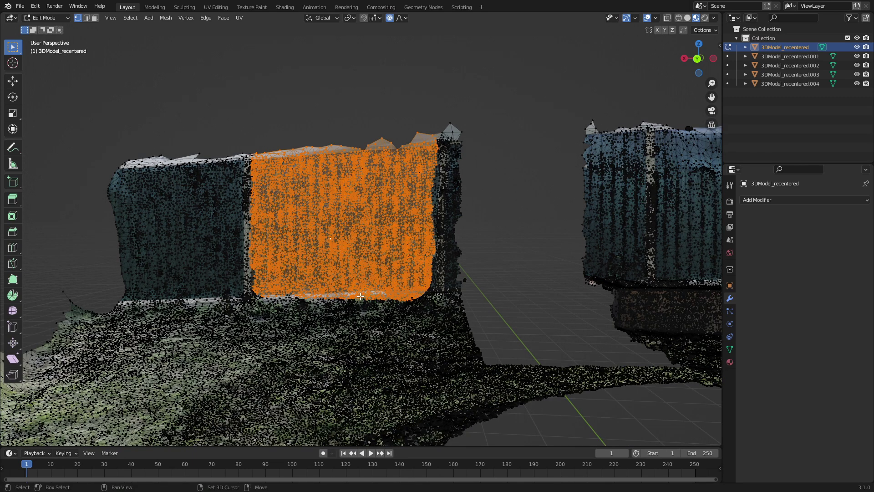
key("shift+d")
key("Escape")
key("p")
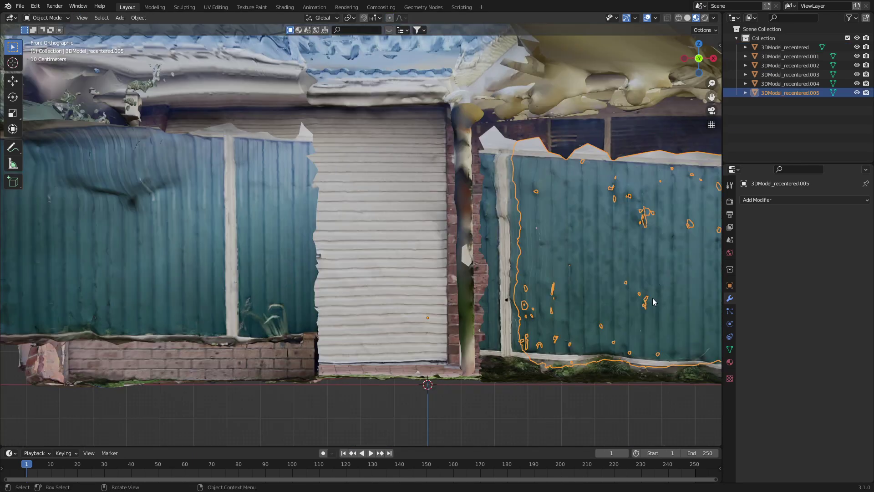
- Move the fence panel copy in the front view so it fills the fence gap left by the shed, and deselect it
key("g")
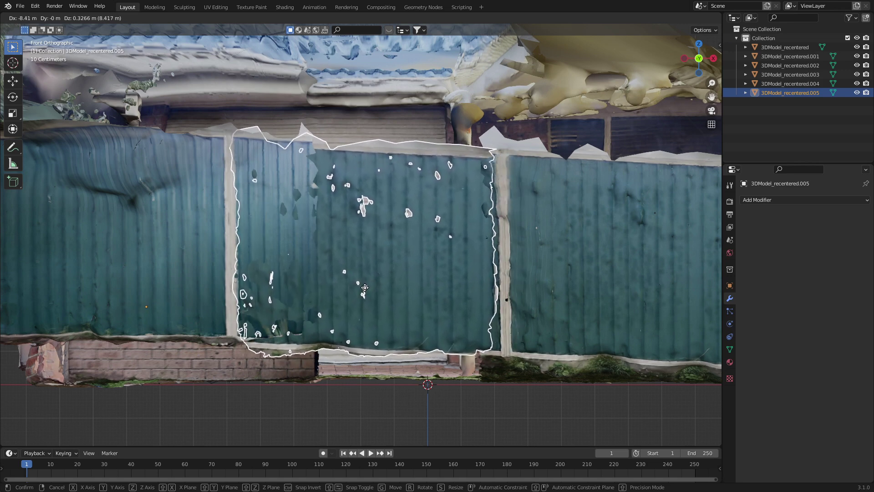
left_click(365, 283)
middle_click_drag(528, 270, 332, 273)
scroll(334, 191, "up", 1)
middle_click_drag(333, 182, 395, 209, "shift")
key("alt+a")
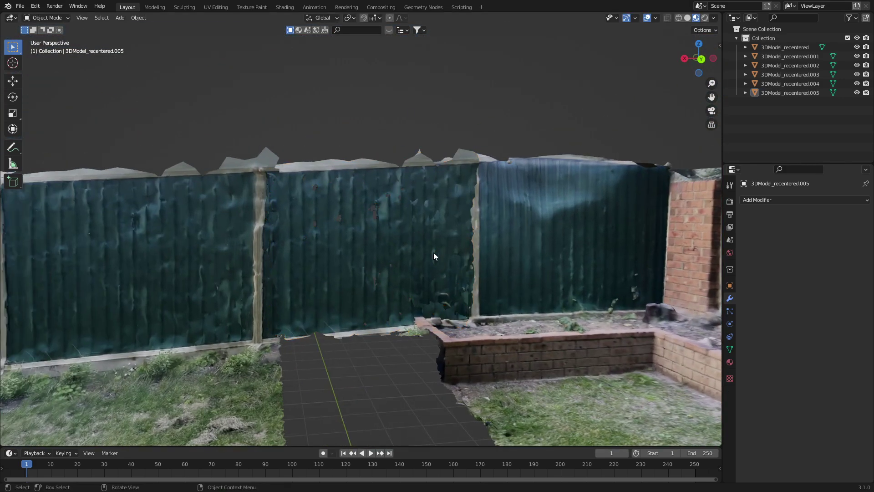
- Duplicate the 3DModel_recentered.003 brick wall section in the wireframe top view and place the copy at the raised bed's open end
middle_click_drag(426, 285, 403, 282)
middle_click_drag(475, 175, 293, 299)
middle_click_drag(335, 252, 284, 242, "shift")
middle_click_drag(382, 301, 257, 286, "shift")
left_click(590, 205)
middle_click_drag(557, 285, 592, 278)
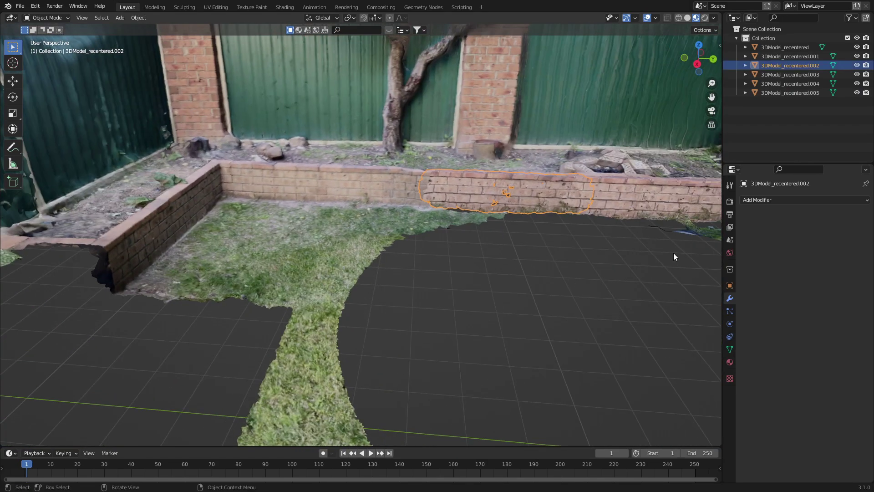
left_click(671, 206)
middle_click_drag(671, 237, 542, 248, "shift")
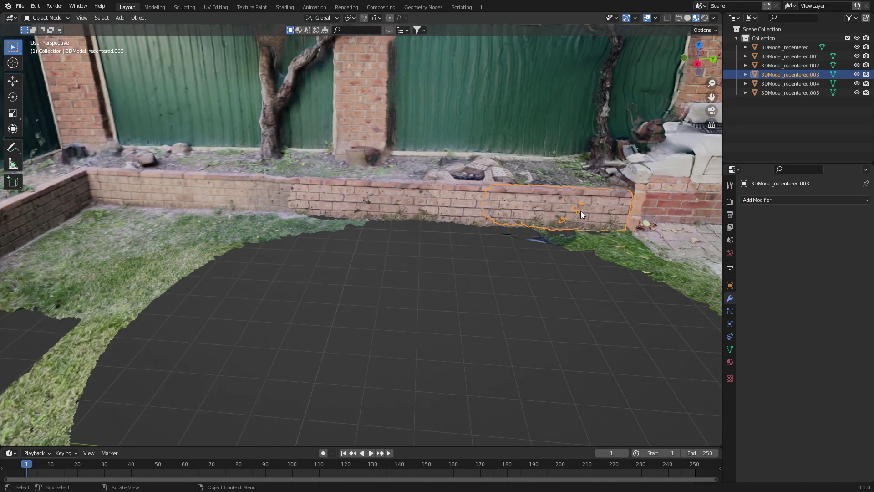
key("KP_7")
key("z")
left_click(511, 212)
scroll(384, 289, "down", 7)
mouse_move(293, 247)
middle_mouse_down("shift")
mouse_move(305, 228)
mouse_move(296, 187)
middle_mouse_up("shift")
key("shift+d")
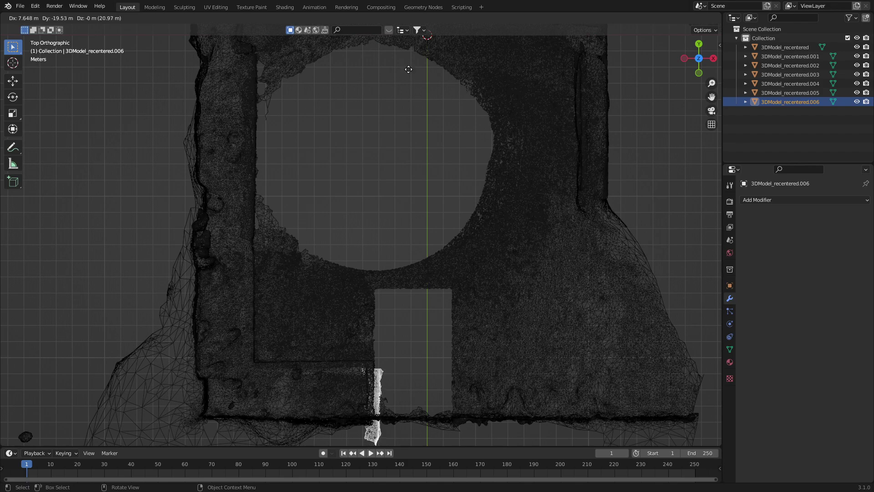
left_click(403, 62)
- Align the copied brick wall section with the raised bed's open end by moving it along Z and Y in solid shading
mouse_move(446, 337)
middle_mouse_down()
mouse_move(294, 245)
mouse_move(341, 288)
middle_mouse_up()
key("z")
left_click(346, 239)
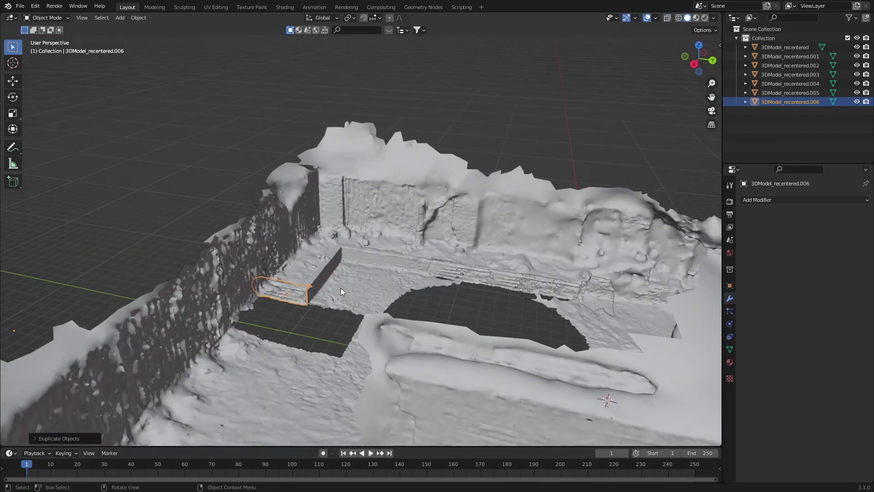
key("KP_Decimal")
scroll(340, 288, "up", 4)
middle_click_drag(495, 307, 407, 263)
key("g")
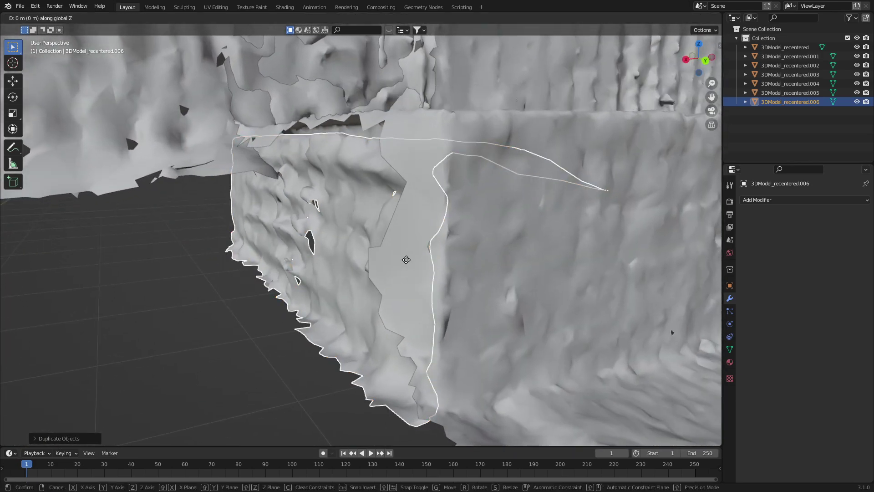
left_click(393, 187)
middle_click_drag(395, 189, 403, 299)
key("g")
key("y")
left_click(444, 196)
- Delete the stray vertex at the top corner of the copied brick wall section
key("Tab")
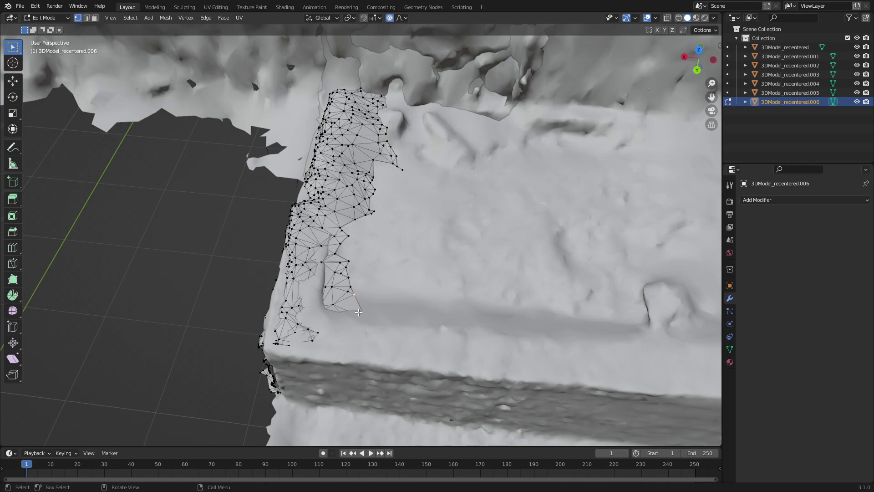
key("x")
left_click(385, 91)
middle_click_drag(384, 91, 441, 157)
key("Tab")
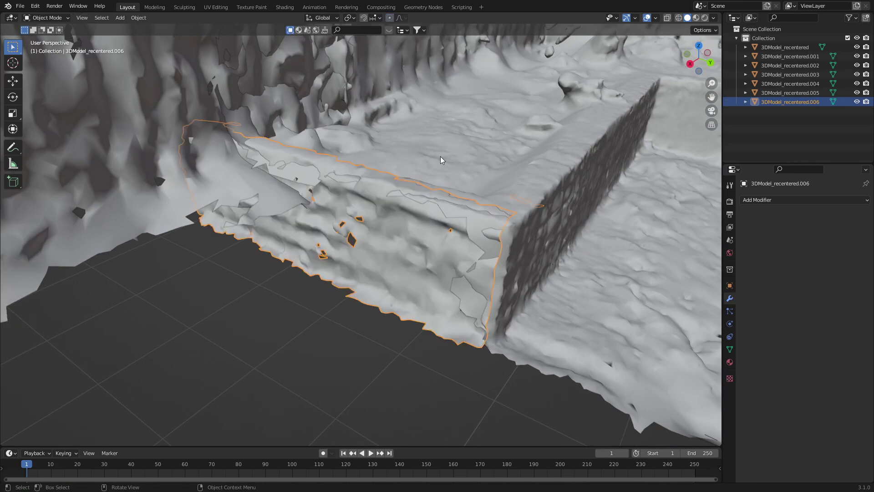
- Switch the viewport to Material Preview shading and check the corner where the copied wall meets the raised bed
left_click(697, 18)
middle_click_drag(382, 383, 451, 325)
key("Tab")
middle_click_drag(492, 261, 448, 287, "shift")
scroll(448, 287, "up", 2)
key("Tab")
middle_click_drag(496, 216, 478, 218)
- Circle-select the main mesh's dark vertices poking through the copied brick wall at the bed corner and delete them
left_click(507, 216)
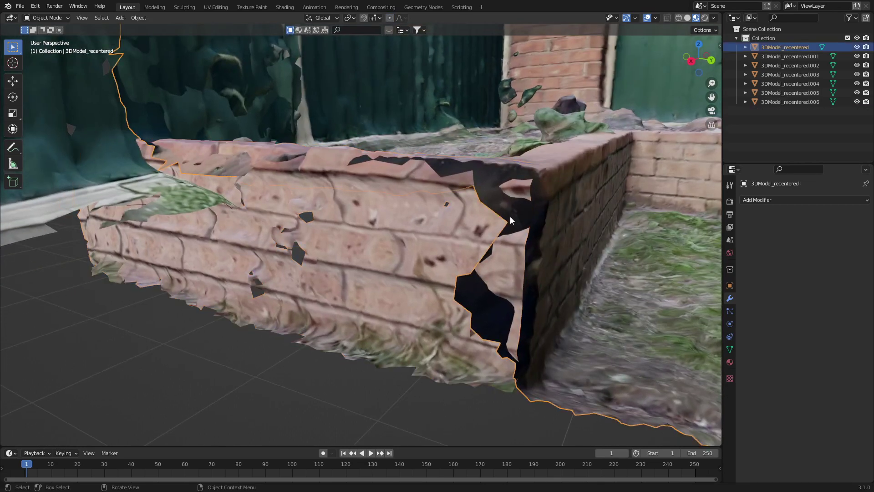
key("Tab")
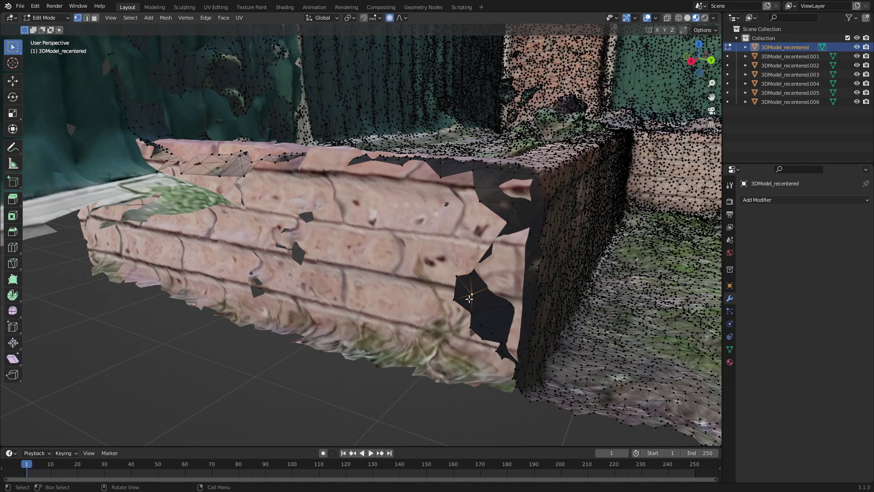
key("c")
mouse_move(460, 313)
left_mouse_down()
mouse_move(478, 292)
mouse_move(491, 217)
left_mouse_up()
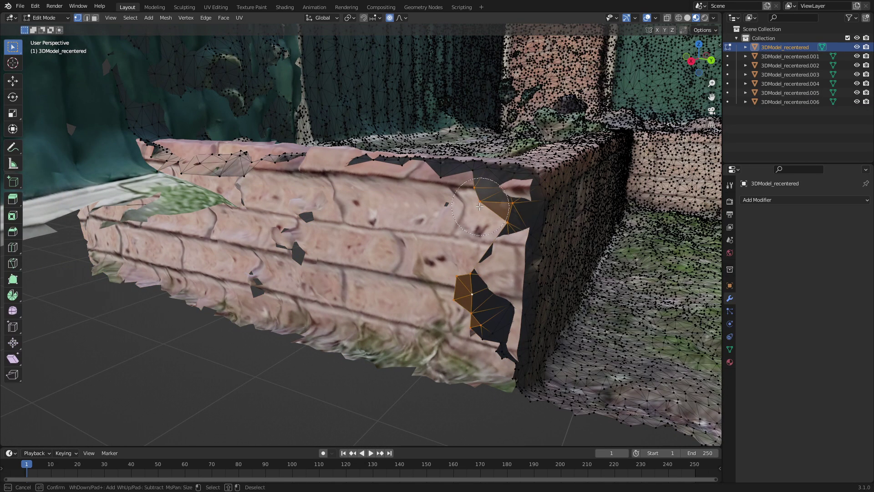
key("Escape")
key("x")
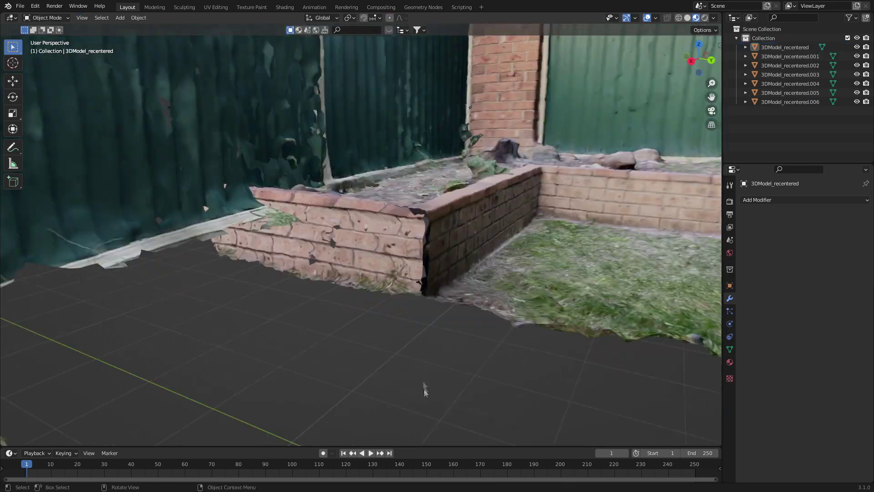
- Circle-select the remaining lawn vertices around the hole inside the raised beds on the main mesh and delete them
middle_click_drag(424, 389, 302, 313)
left_click(255, 379)
key("Tab")
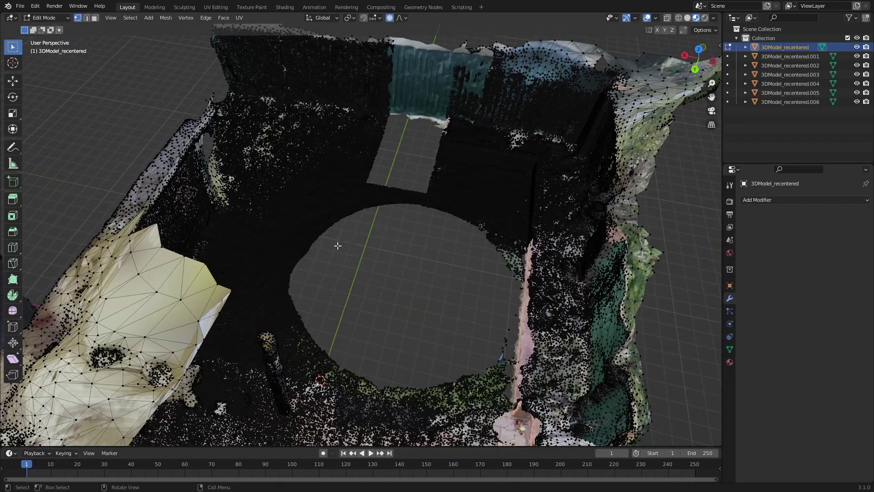
middle_click_drag(483, 278, 381, 281)
key("z")
left_click(342, 283)
key("z")
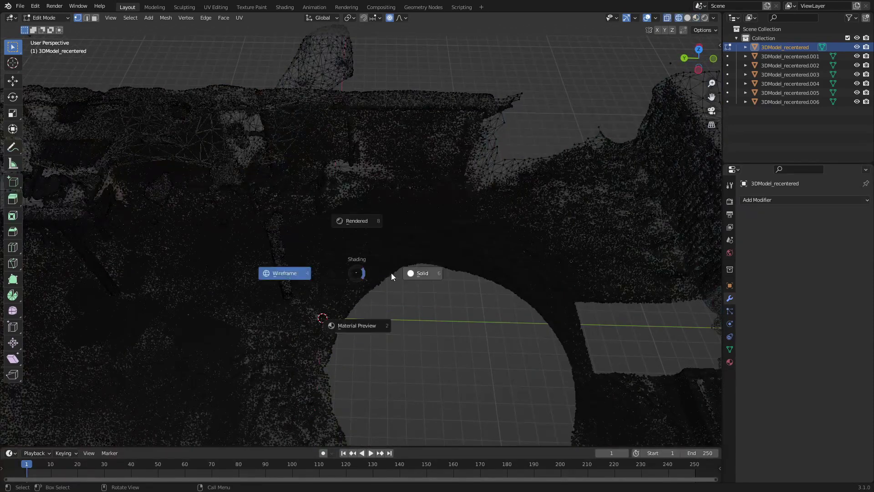
left_click(381, 272)
key("c")
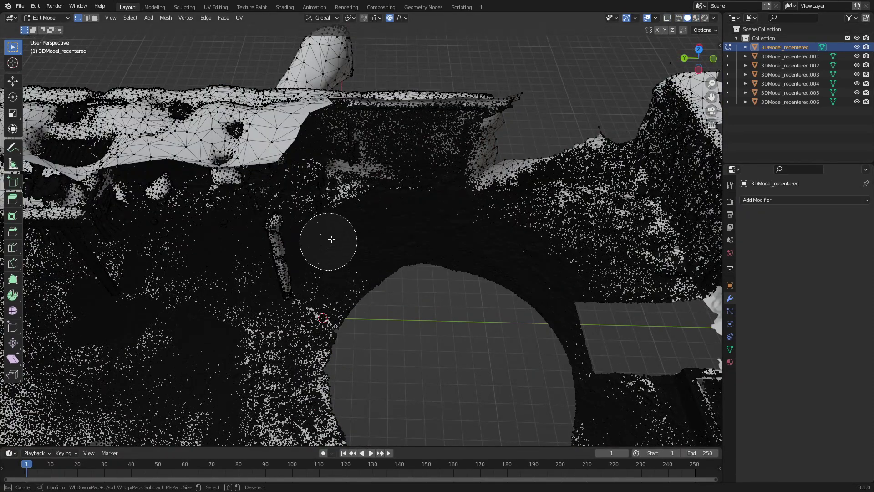
left_click_drag(354, 218, 353, 401)
mouse_move(378, 233)
left_mouse_down()
mouse_move(549, 224)
mouse_move(537, 347)
mouse_move(279, 209)
mouse_move(278, 309)
left_mouse_up()
key("Escape")
middle_click_drag(389, 283, 340, 302)
mouse_move(394, 254)
left_mouse_down()
mouse_move(417, 194)
mouse_move(499, 180)
mouse_move(528, 292)
mouse_move(465, 344)
left_mouse_up()
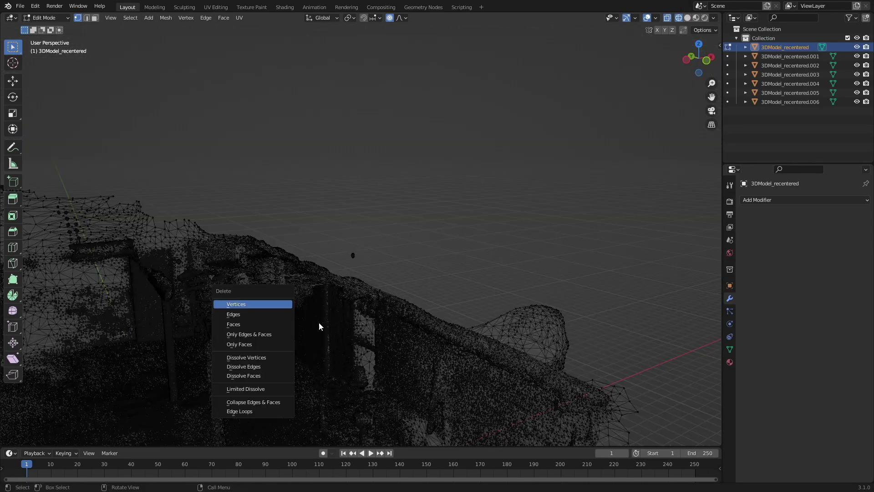
key("Escape")
middle_click_drag(319, 321, 283, 354)
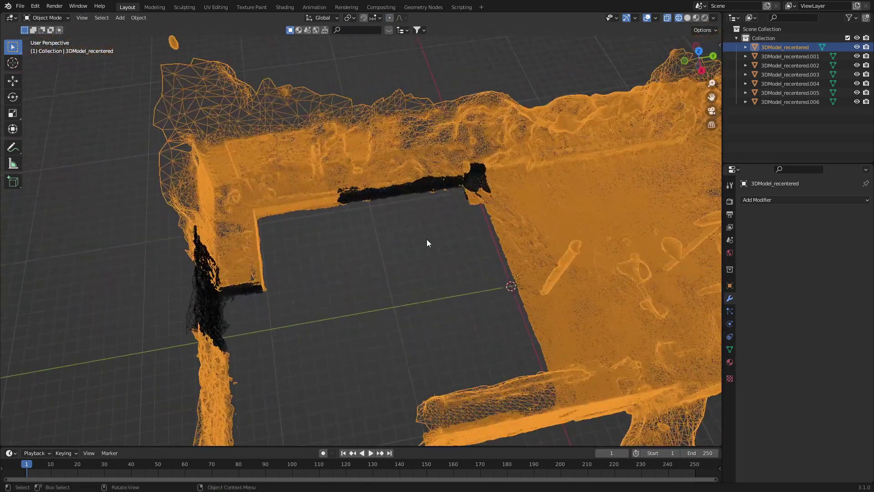
- Add a plane about 24.6 m square and align it along Y in top view over the emptied lawn area
key("shift+a")
mouse_move(427, 239)
left_click(480, 237)
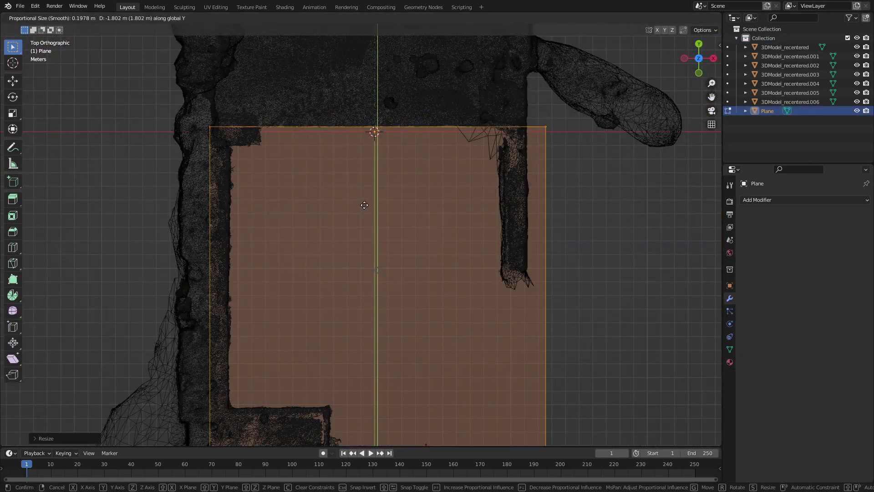
left_click(364, 209)
mouse_move(404, 221)
middle_mouse_down()
mouse_move(341, 137)
mouse_move(335, 95)
middle_mouse_up()
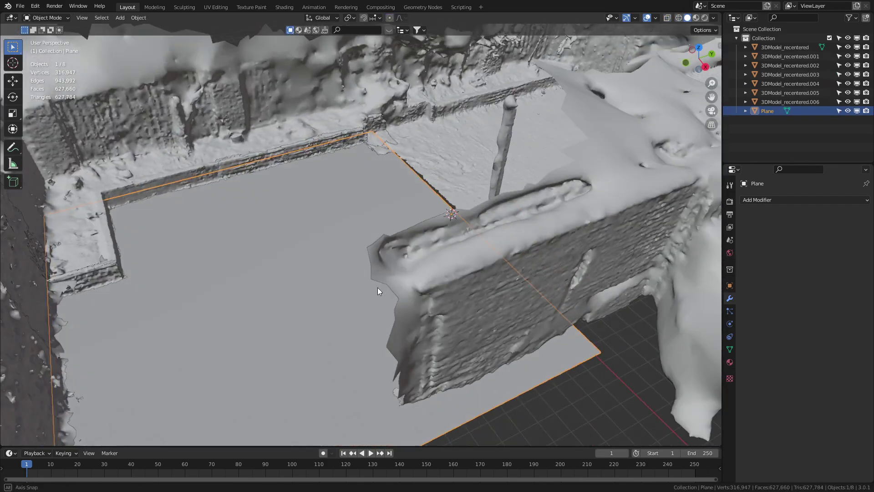
- Scatter botaniq's Lawn Semi Dry (A) grass over the plane, with density preserved and the instance collection linked to the scene
middle_click_drag(378, 288, 364, 276)
key("n")
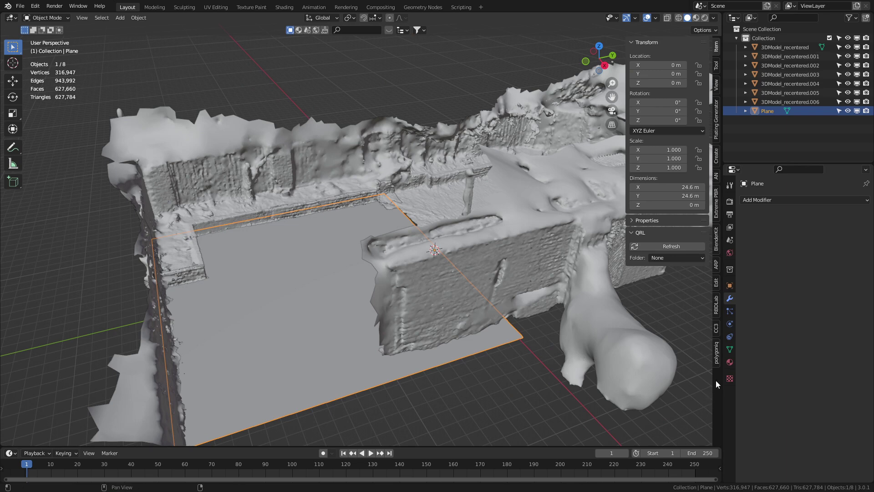
left_click(718, 358)
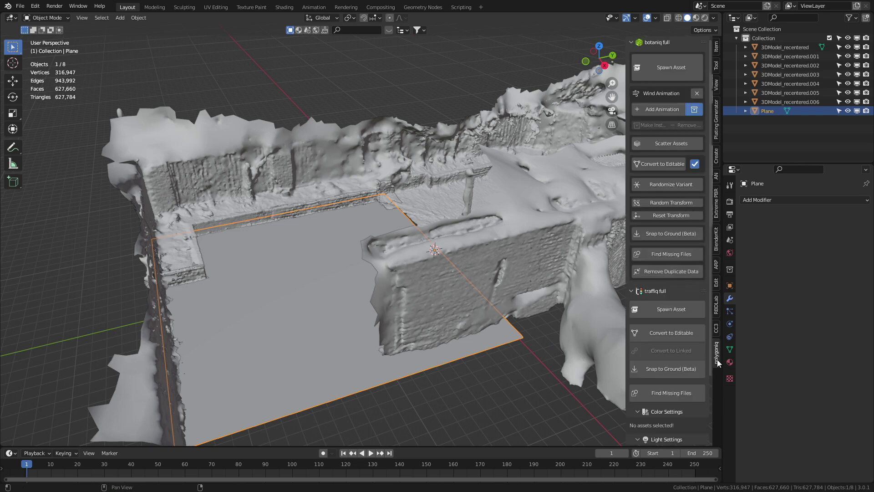
left_click(654, 144)
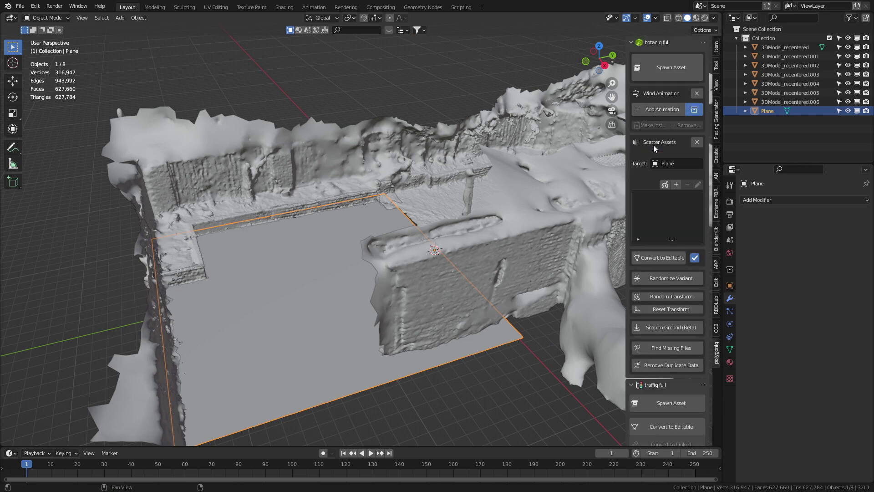
left_click(677, 184)
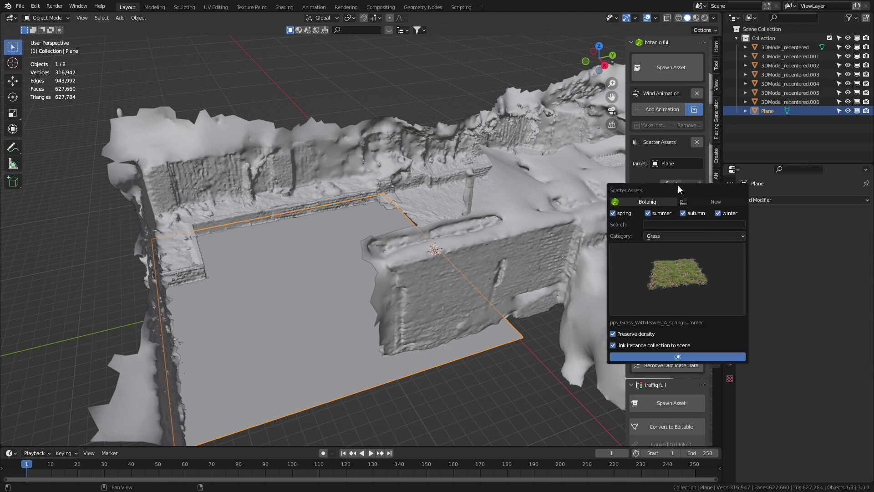
left_click(681, 280)
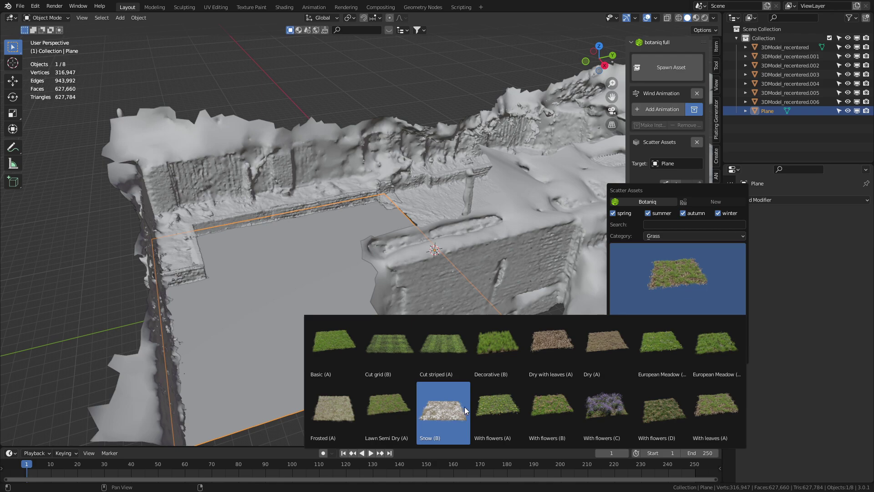
left_click(400, 419)
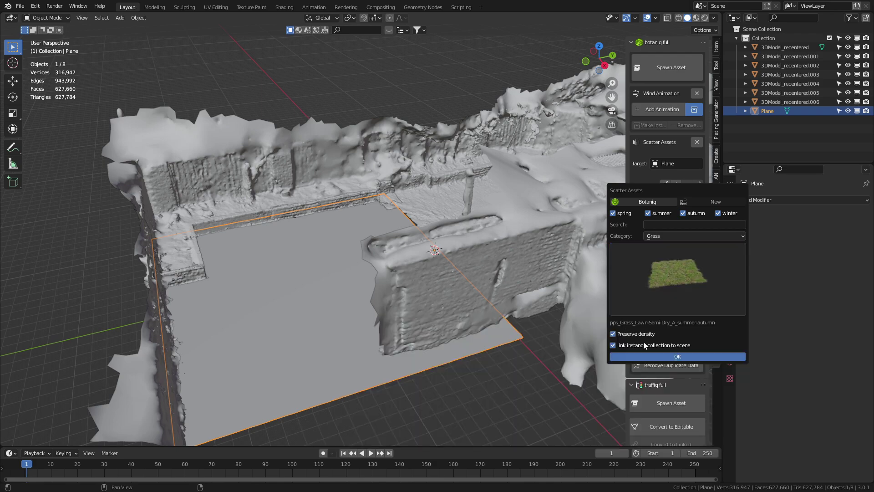
left_click(664, 354)
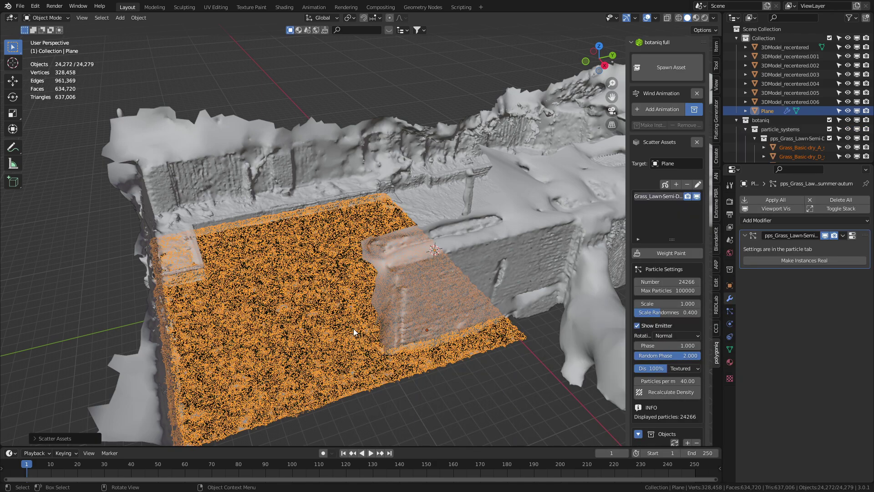
- Switch the viewport to Material Preview shading and check the scattered grass for bare patches up close
middle_click_drag(354, 329, 367, 328)
scroll(367, 328, "up", 5)
left_click(696, 18)
scroll(415, 228, "down", 3)
mouse_move(416, 228)
middle_mouse_down()
mouse_move(430, 256)
mouse_move(348, 179)
middle_mouse_up()
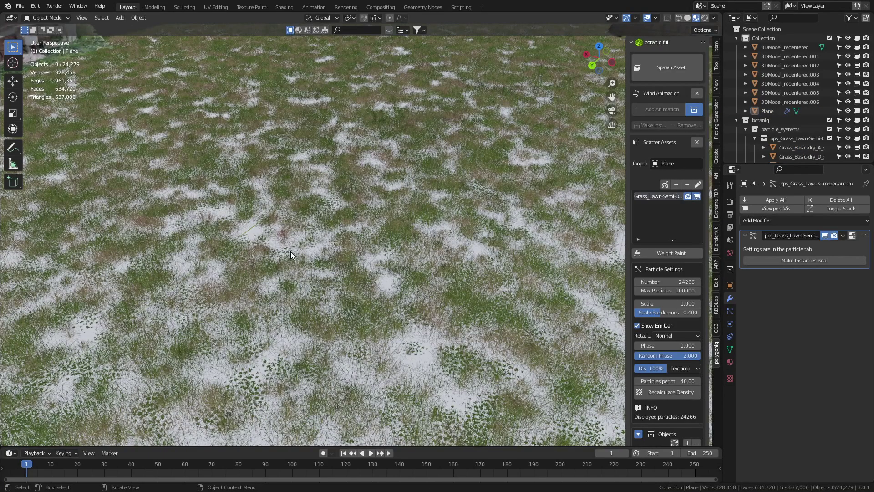
- Assign the Extreme PBR Fake Grass 001 material at 1k resolution to the lawn plane
left_click(290, 251)
left_click(730, 362)
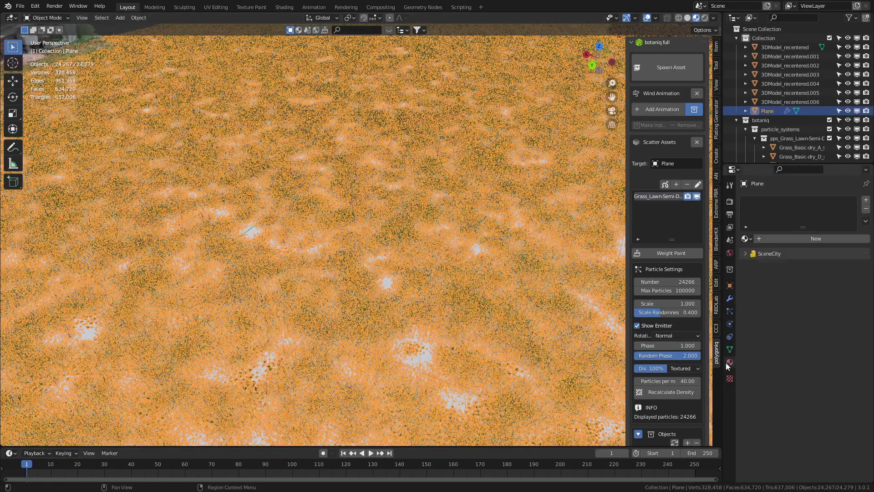
left_click(746, 239)
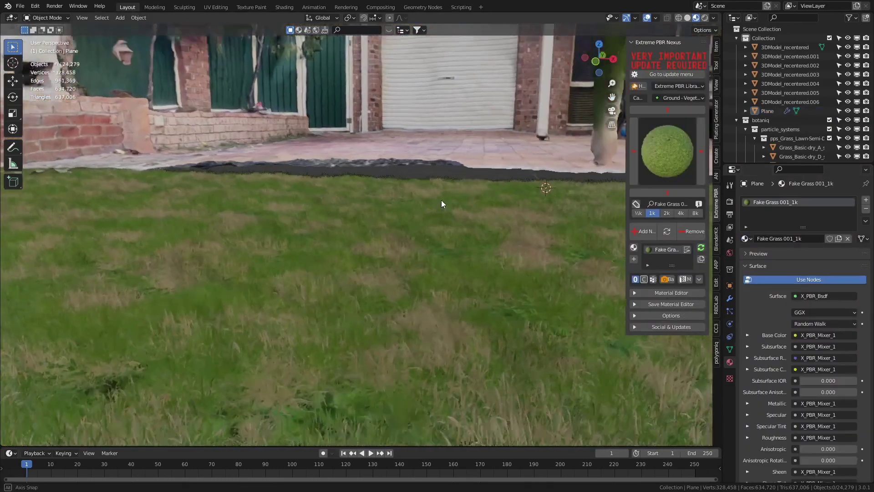
- Inspect the grass lawn up close and where it meets the surrounding raised beds
scroll(441, 198, "up", 3)
middle_click_drag(441, 194, 238, 218)
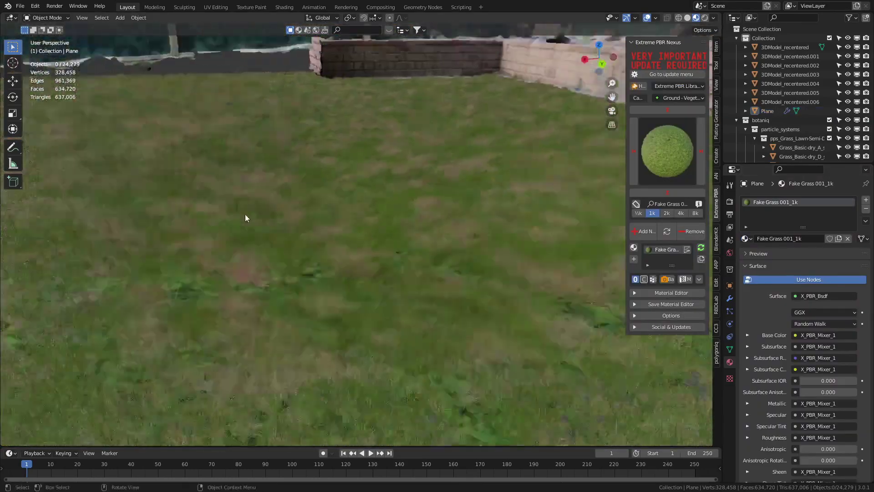
scroll(402, 214, "down", 4)
middle_click_drag(403, 214, 283, 311)
scroll(387, 294, "up", 3)
middle_click_drag(295, 366, 438, 228)
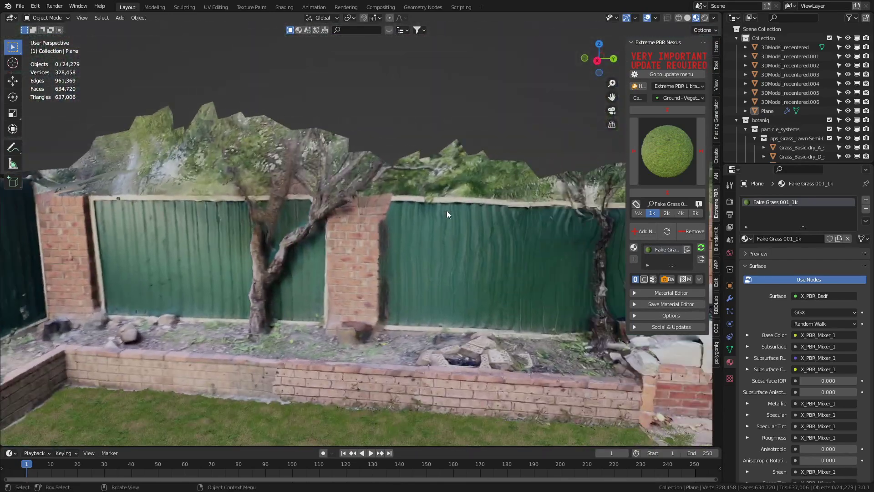
- Examine the back fence, brick pillars and overhanging trees along the full length of the yard
middle_click_drag(272, 259, 257, 316, "shift")
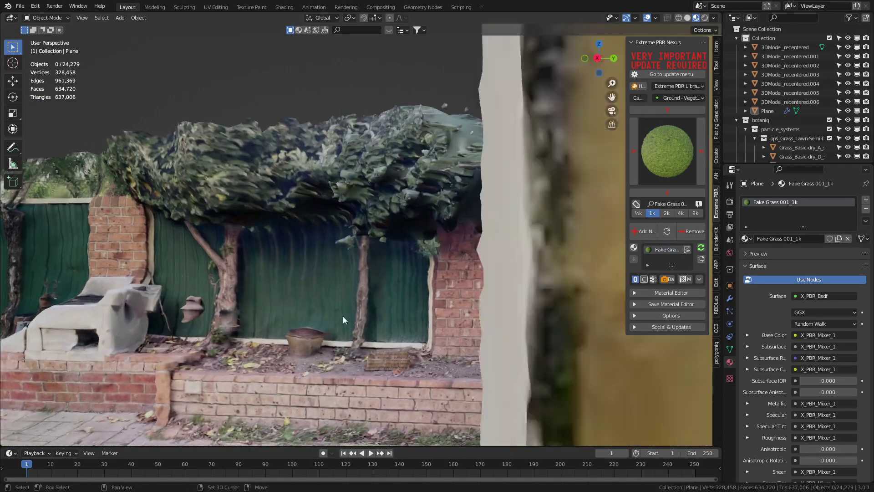
middle_click_drag(446, 290, 460, 276)
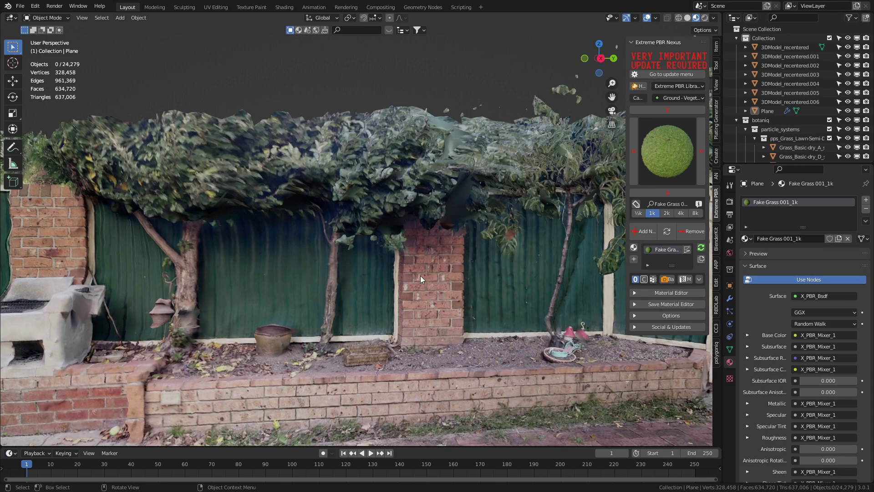
scroll(273, 316, "down", 2)
middle_click_drag(146, 305, 438, 322, "shift")
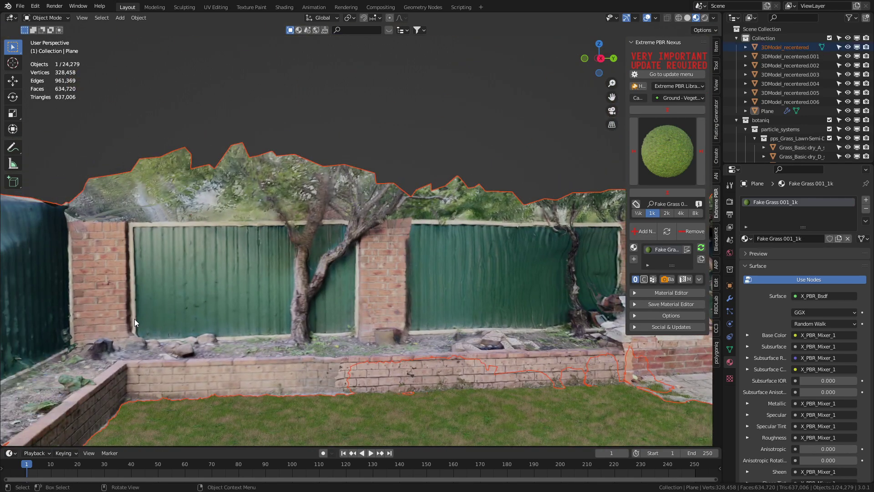
scroll(134, 315, "up", 1)
middle_click_drag(542, 285, 324, 283, "shift")
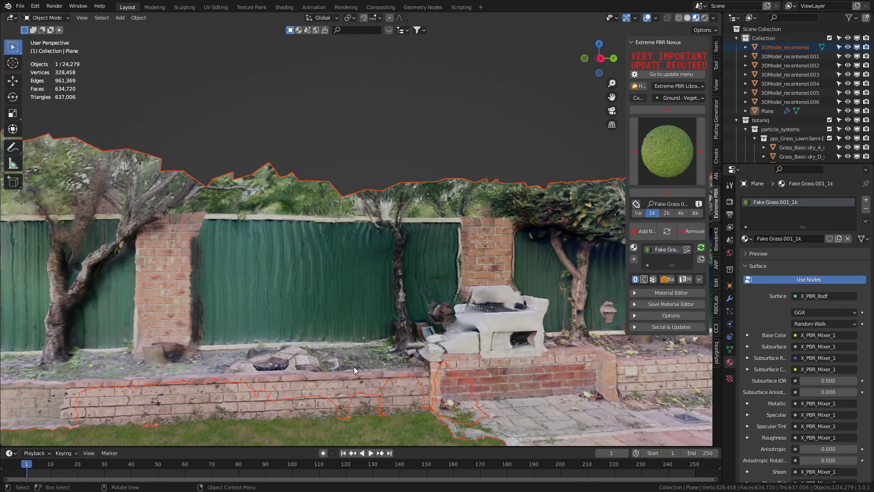
middle_click_drag(346, 365, 349, 383, "shift")
scroll(370, 364, "down", 5)
scroll(259, 313, "up", 1)
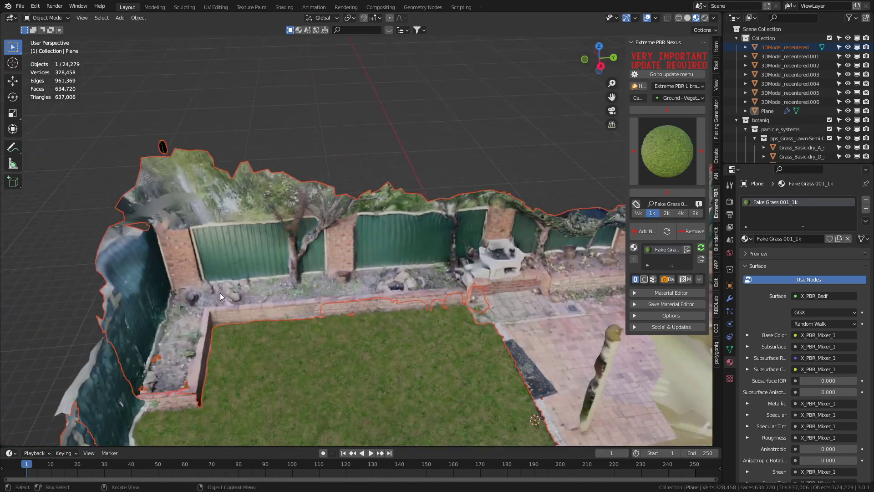
middle_click_drag(377, 289, 165, 348, "shift")
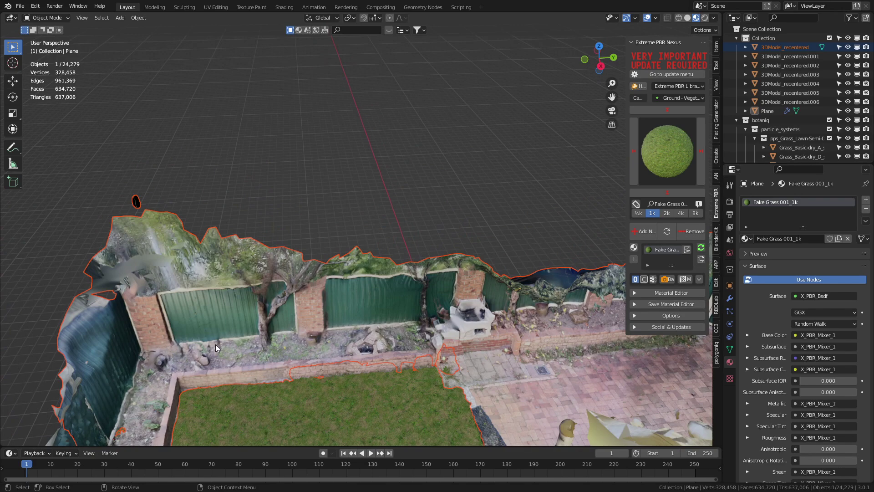
middle_click_drag(340, 349, 186, 344, "shift")
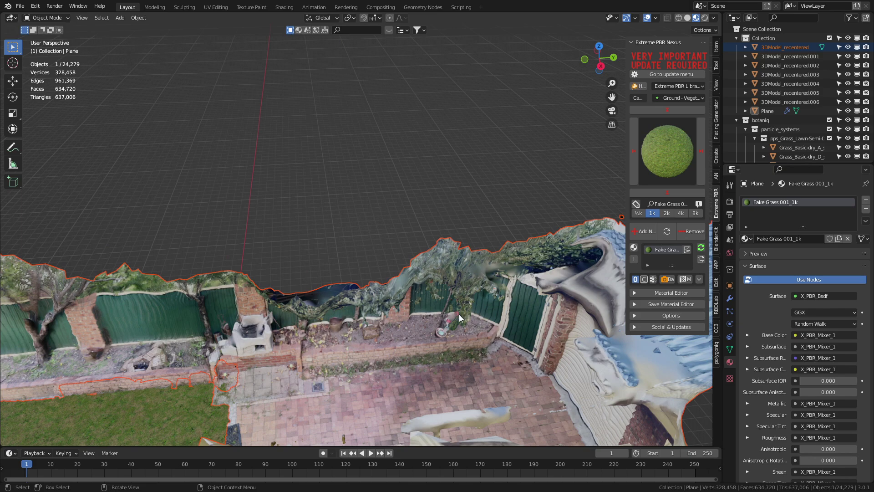
- Circle-select the brick pillar and adjoining green fence panel at the back fence's corner in the main mesh's Edit Mode
scroll(400, 309, "up", 3)
middle_click_drag(459, 314, 370, 223)
key("Tab")
key("Tab")
left_click(374, 264)
key("Tab")
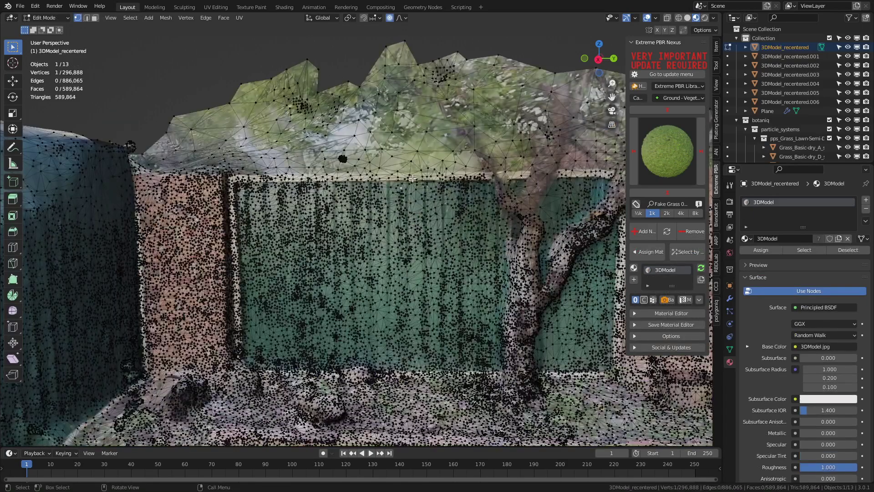
left_click(111, 300)
mouse_move(155, 274)
left_mouse_down()
mouse_move(196, 201)
mouse_move(406, 292)
mouse_move(191, 342)
mouse_move(370, 240)
mouse_move(336, 274)
left_mouse_up()
key("Escape")
key("z")
left_click(399, 273)
mouse_move(399, 274)
middle_mouse_down()
mouse_move(281, 334)
mouse_move(401, 306)
middle_mouse_up()
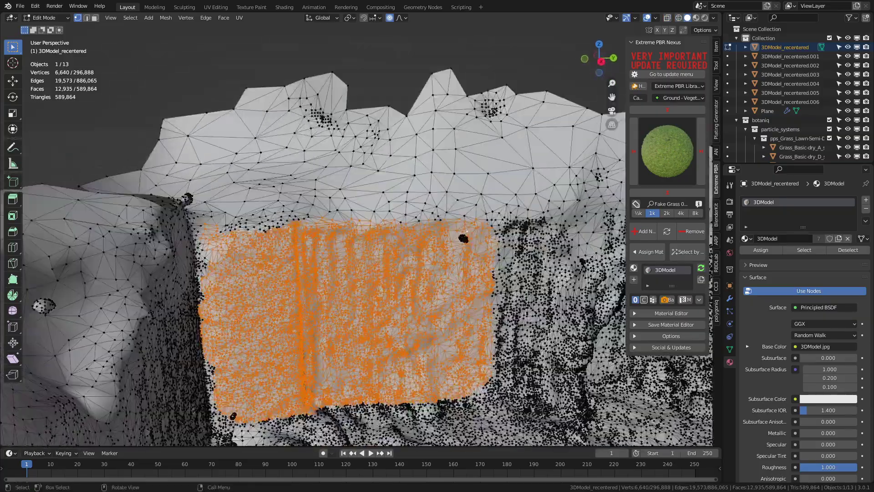
- Refine the fence and pillar selection with circle select, duplicate it in place and separate the copy into its own object
middle_click_drag(239, 317, 239, 301)
key("c")
key("Escape")
key("z")
left_click(151, 351)
key("c")
middle_click_drag(208, 353, 208, 152)
key("Escape")
key("z")
left_click(299, 226)
middle_click_drag(299, 227, 310, 232)
key("shift+d")
key("Escape")
key("p")
key("s")
left_click(695, 18)
scroll(354, 274, "down", 4)
key("Tab")
- Set the separated fence section's origin to its geometry
middle_click_drag(330, 293, 354, 288)
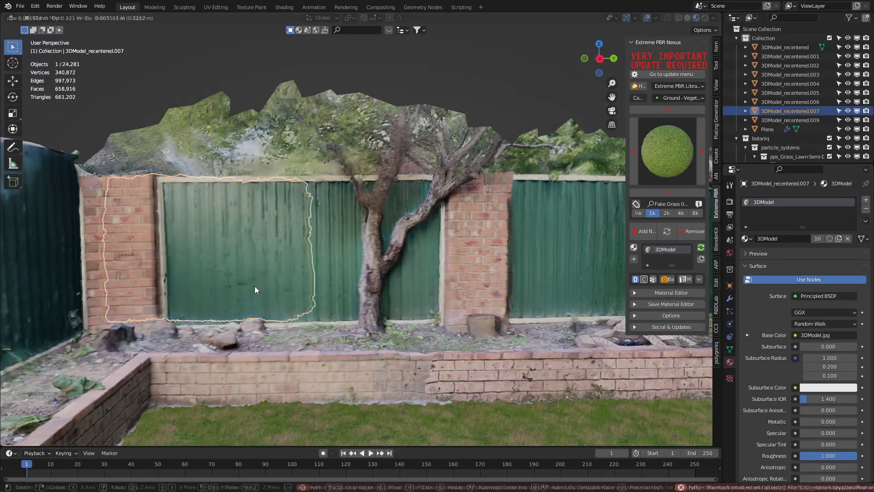
left_click(139, 17)
mouse_move(183, 37)
left_click(256, 56)
left_click(139, 18)
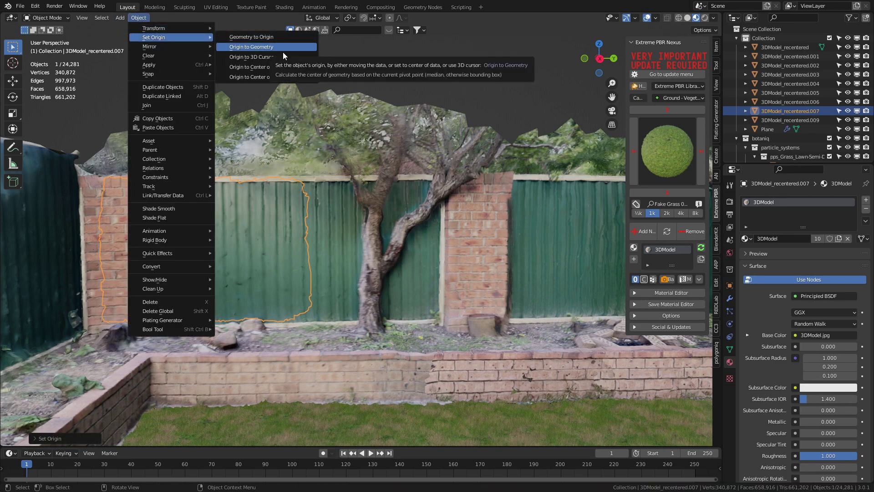
key("s")
key("y")
key("minus")
key("1")
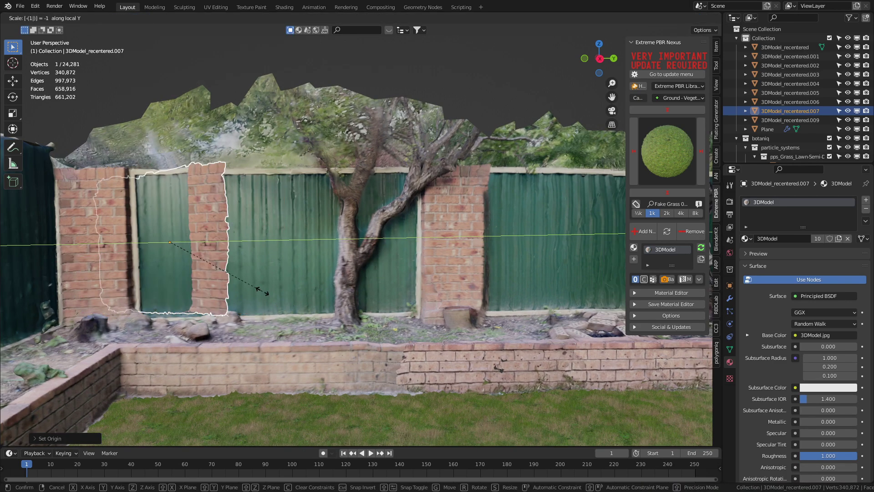
right_click(263, 291)
key("KP_7")
key("s")
key("y")
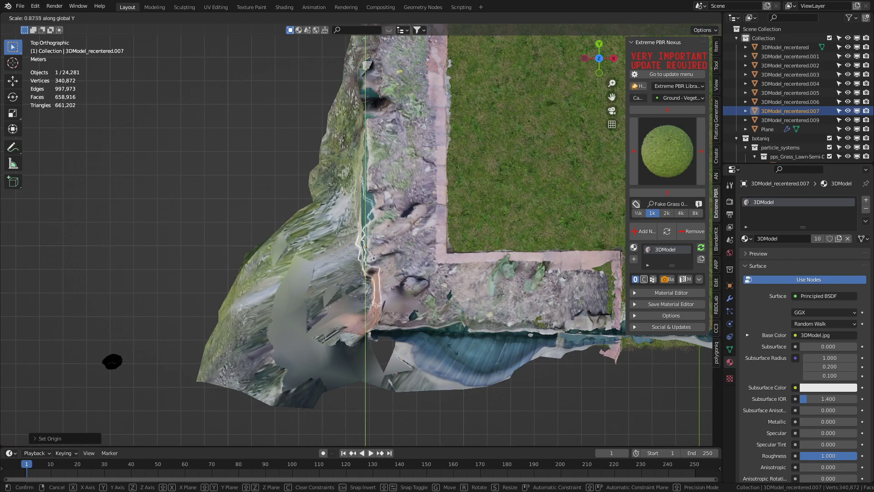
right_click(390, 263)
- Apply the fence section's transform and mirror it by scaling -1 along the global Y axis
key("ctrl+a")
key("ctrl+a")
left_click(372, 242)
key("s")
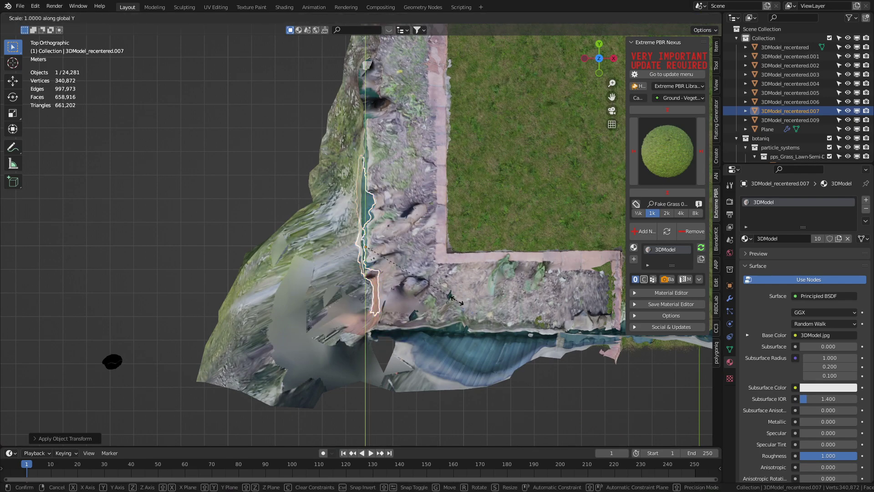
key("minus")
key("1")
key("Return")
middle_click_drag(457, 301, 303, 272)
- Move the mirrored fence section along Y toward the second brick pillar of the back fence
key("g")
key("y")
left_click(548, 297)
middle_click_drag(547, 292, 348, 282, "shift")
- Duplicate the mirrored section along Y and position the copy over the fence panel beyond the second brick pillar
key("shift+d")
key("y")
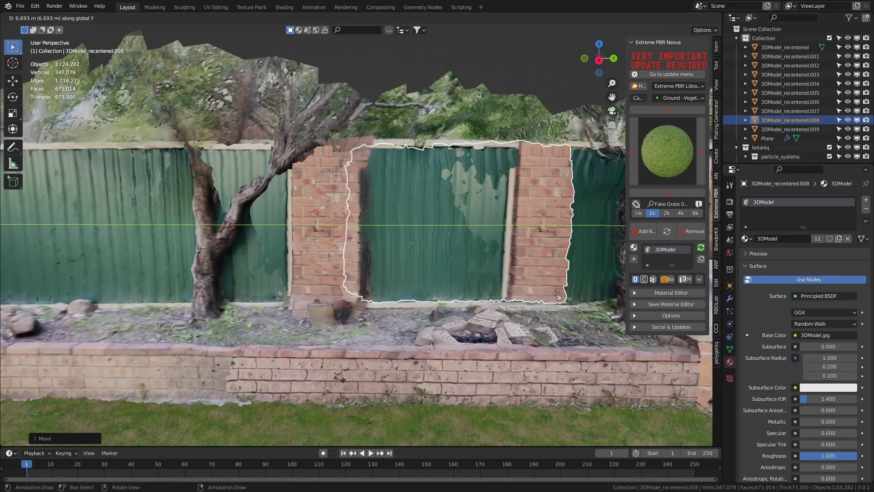
left_click(557, 294)
middle_click_drag(557, 294, 313, 286, "shift")
key("g")
key("y")
left_click(476, 285)
- Duplicate the fence section once more along Y and place it further along the back fence
middle_click_drag(476, 284, 303, 267)
key("shift+d")
key("y")
left_click(553, 269)
middle_click_drag(554, 269, 569, 273)
- Duplicate the three placed fence sections together, mirror them by scaling and move them along Y over the brick pillars and adjoining panels
middle_click_drag(91, 214, 262, 181, "shift")
left_click(358, 183, "shift")
middle_click_drag(63, 195, 196, 203, "shift")
scroll(196, 204, "down", 1)
left_click(196, 203, "shift")
key("shift+d")
right_click(418, 224)
key("s")
key("Return")
key("g")
key("y")
left_click(227, 270)
middle_click_drag(227, 269, 287, 214)
key("Tab")
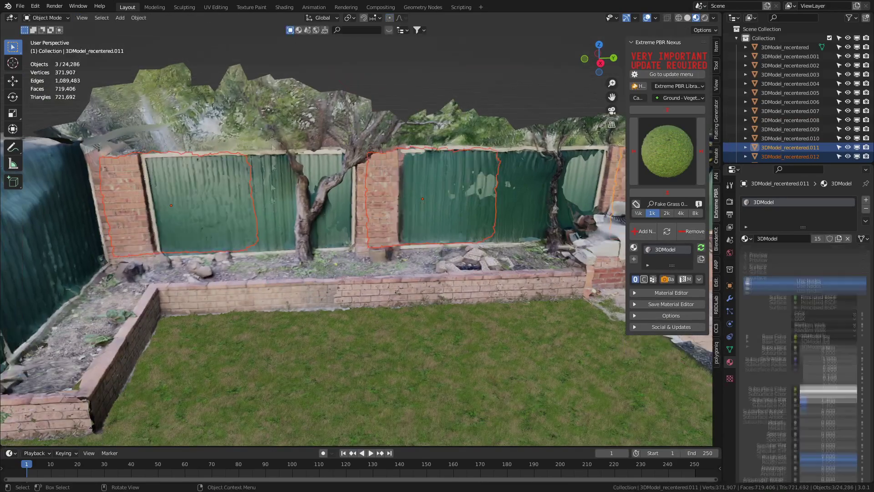
- Circle-select the original scan's back fence, trees and overhanging foliage above the garden bed and delete those vertices
key("Tab")
left_click(273, 207)
key("Tab")
key("c")
left_click_drag(283, 191, 444, 189)
key("Escape")
key("shift+z")
key("c")
mouse_move(360, 191)
left_mouse_down()
mouse_move(154, 93)
mouse_move(273, 98)
left_mouse_up()
middle_click_drag(274, 98, 196, 232)
key("c")
left_click_drag(195, 232, 242, 226)
middle_click_drag(242, 225, 288, 234)
key("c")
left_click_drag(288, 219, 386, 202)
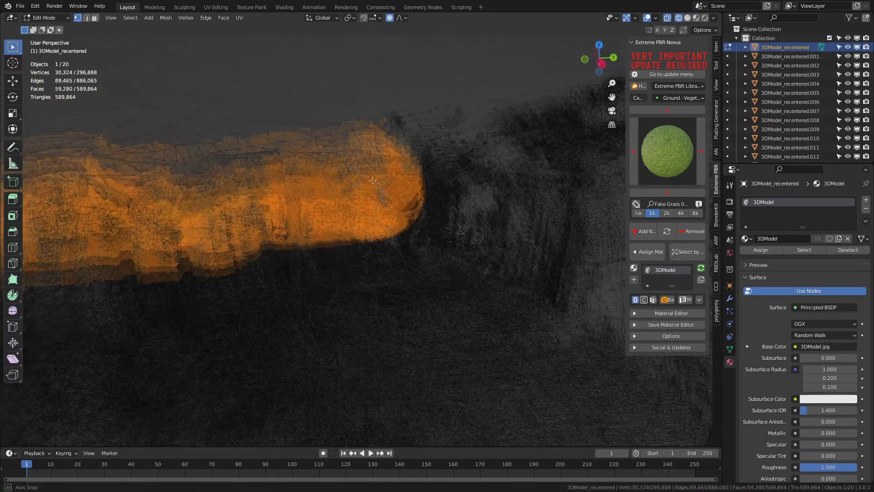
middle_click_drag(386, 202, 365, 173)
key("c")
left_click_drag(319, 268, 317, 246)
middle_click_drag(317, 246, 353, 236)
scroll(255, 292, "up", 2)
key("c")
left_click_drag(236, 294, 183, 292)
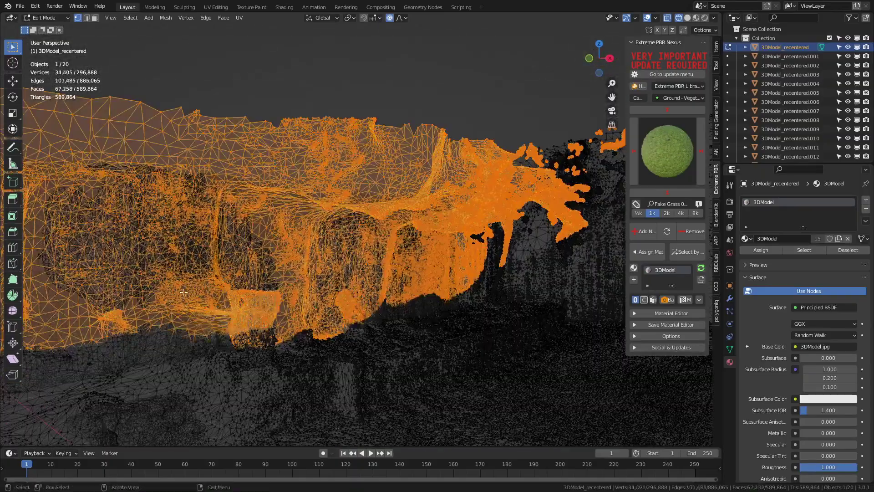
middle_click_drag(184, 292, 370, 242)
key("c")
left_click_drag(370, 243, 177, 248)
key("Escape")
middle_click_drag(176, 248, 520, 227)
key("c")
left_click_drag(520, 228, 198, 228)
key("Escape")
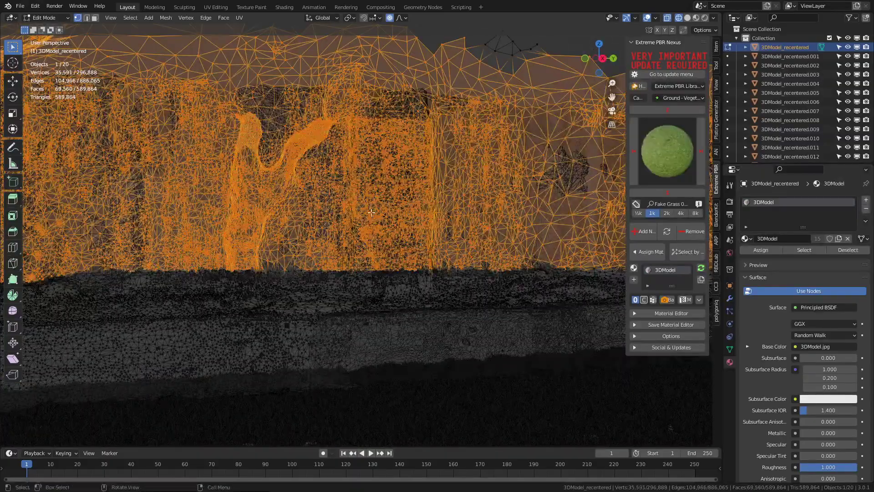
key("x")
left_click(372, 211)
key("Tab")
key("shift+z")
mouse_move(389, 211)
middle_mouse_down()
mouse_move(319, 264)
mouse_move(357, 271)
mouse_move(530, 230)
mouse_move(441, 258)
mouse_move(319, 237)
mouse_move(386, 371)
mouse_move(389, 342)
middle_mouse_up()
left_click(357, 271)
key("z")
left_click(389, 342)
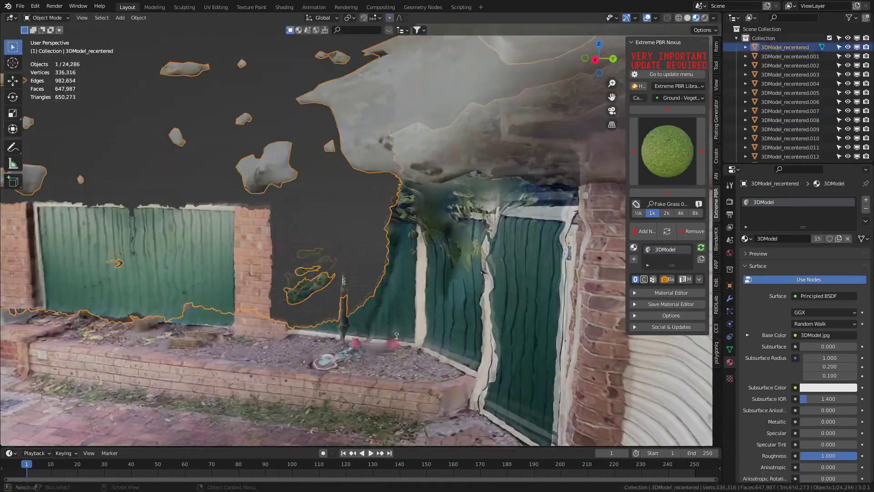
- Select and delete the leftover scan fragments floating beyond the last duplicated brick pillar
key("Tab")
middle_click_drag(339, 293, 332, 237)
key("c")
left_click_drag(335, 217, 322, 233)
key("Escape")
middle_click_drag(322, 234, 389, 300)
key("c")
mouse_move(390, 301)
left_mouse_down()
mouse_move(314, 295)
mouse_move(396, 230)
left_mouse_up()
key("Escape")
mouse_move(397, 211)
middle_mouse_down()
mouse_move(392, 191)
mouse_move(384, 273)
mouse_move(455, 244)
middle_mouse_up()
key("x")
left_click(392, 201)
- Remove the remaining old fence and foliage vertices between the last brick pillar and the green gate
key("z")
left_click(382, 244)
key("c")
left_click_drag(472, 255, 332, 220)
left_click_drag(309, 406, 363, 248)
key("Escape")
middle_click_drag(363, 248, 314, 273)
scroll(314, 228, "up", 3)
key("c")
mouse_move(319, 182)
left_mouse_down()
mouse_move(306, 185)
mouse_move(341, 322)
left_mouse_up()
key("Escape")
key("x")
left_click(319, 256)
key("Tab")
key("z")
left_click(312, 260)
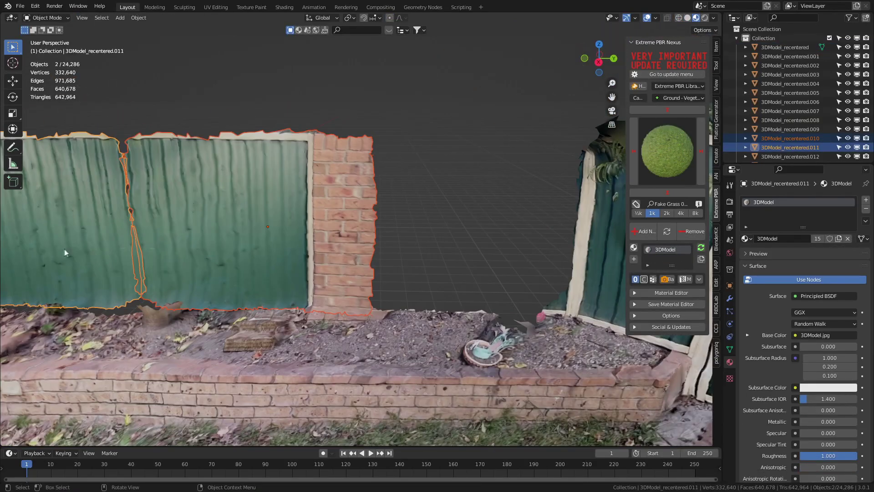
- Duplicate a fence section about 12 m along Y to fill the gap between the last brick pillar and the gate
key("shift+d")
key("y")
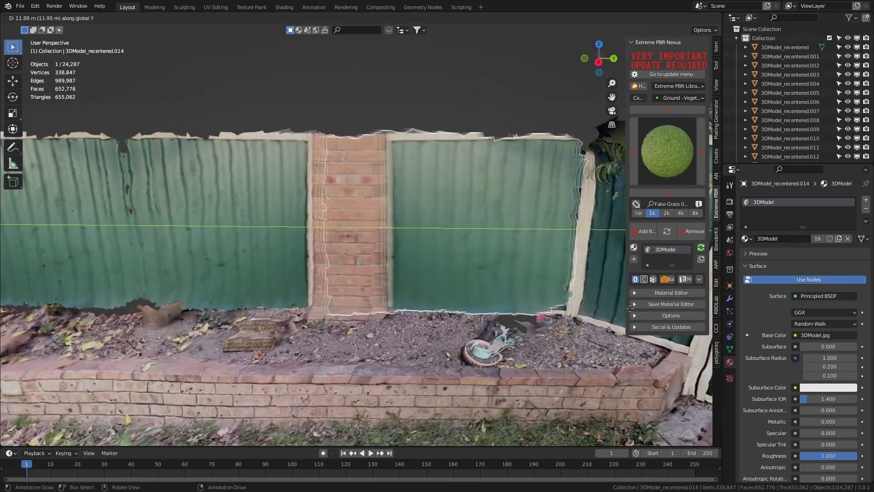
left_click(633, 308)
- Duplicate another fence section along Y to cover a remaining gap in the back fence
middle_click_drag(54, 226, 554, 240, "shift")
left_click(282, 241)
key("Tab")
key("Tab")
key("shift+d")
key("y")
left_click(162, 241)
- Delete the stray mesh fragments floating above the back fence from the original scan
key("Tab")
key("shift+z")
right_click_drag(364, 159, 307, 246, "ctrl")
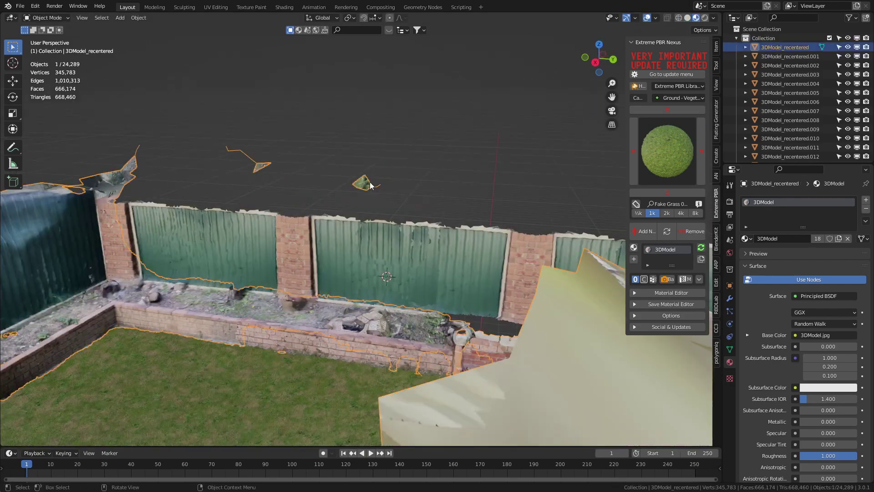
key("Tab")
key("c")
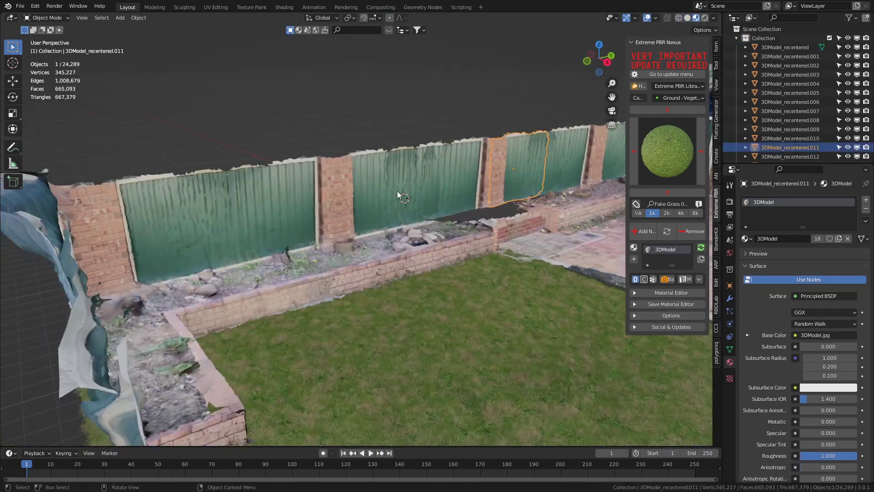
- Deselect everything and inspect the rebuilt back fence and the raised garden bed along its length
middle_click_drag(397, 191, 389, 191)
left_click(398, 132)
middle_click_drag(419, 132, 380, 151)
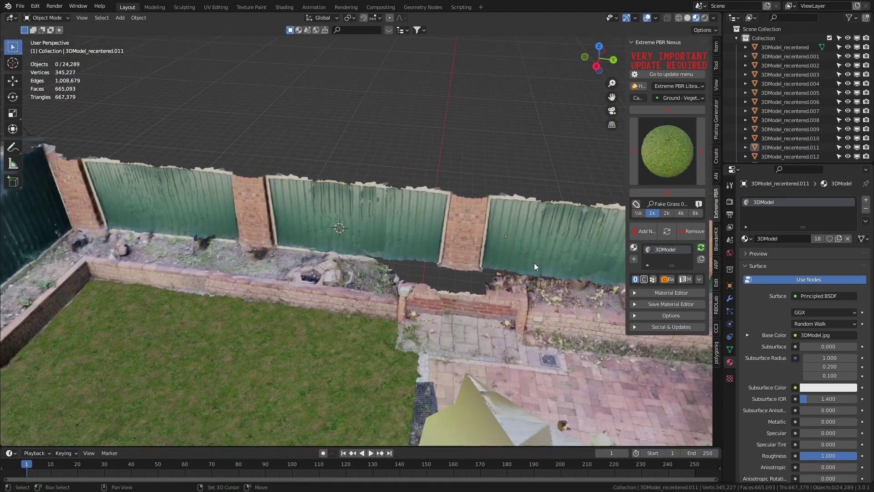
middle_click_drag(550, 267, 256, 252, "shift")
middle_click_drag(394, 222, 408, 221)
middle_click_drag(337, 241, 472, 231, "shift")
middle_click_drag(124, 259, 165, 315)
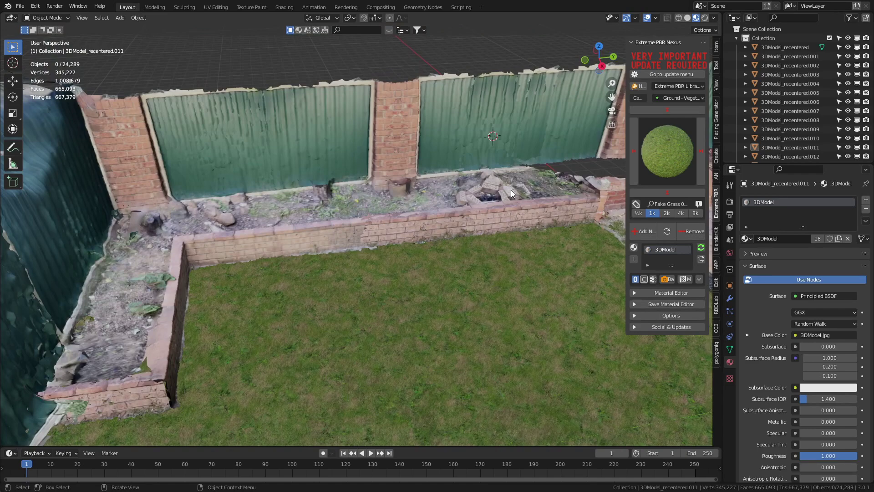
middle_click_drag(303, 208, 431, 220, "shift")
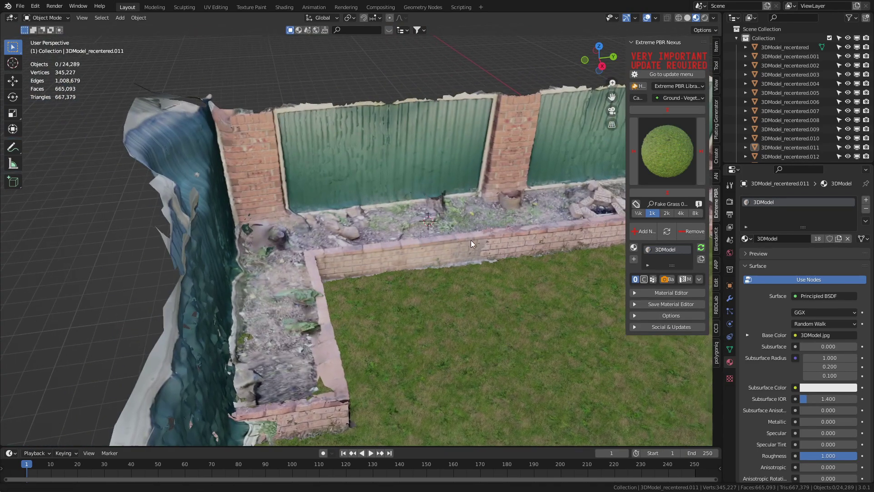
middle_click_drag(484, 240, 367, 245, "shift")
- Spawn the botaniq deciduous lemon tree Tree_Citrus-limon_C_summer in the raised garden bed
left_click(717, 363)
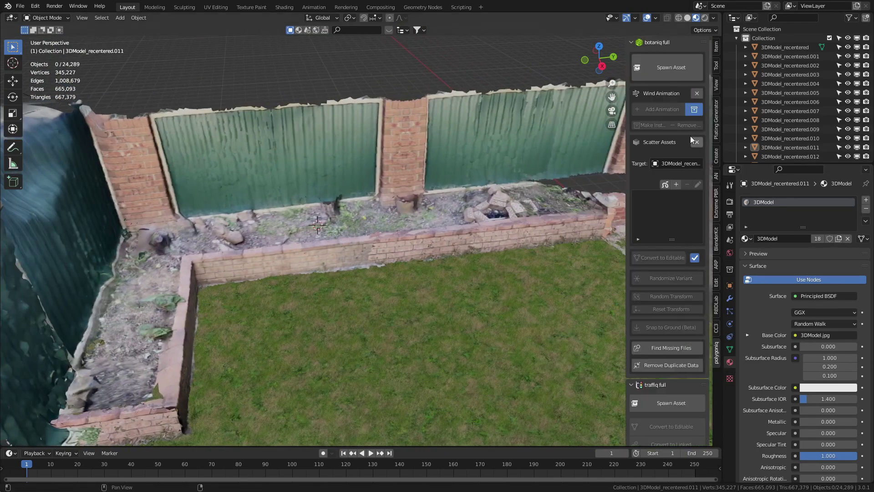
left_click(674, 71)
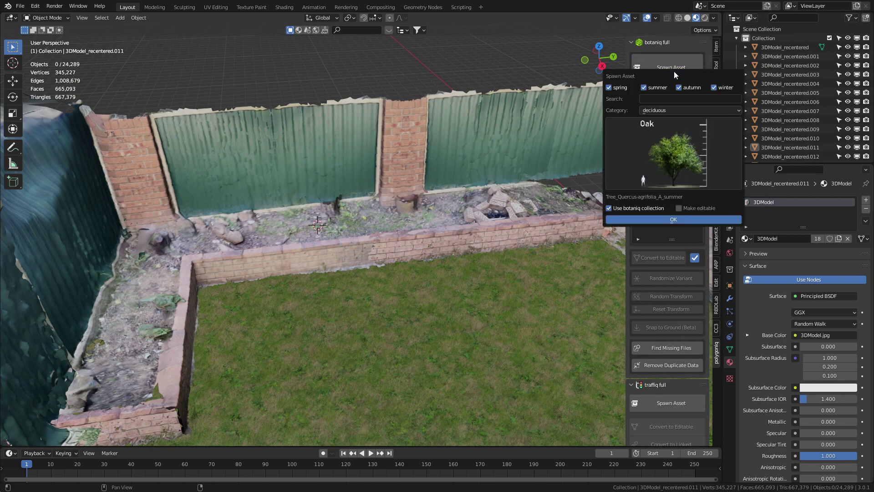
left_click(674, 163)
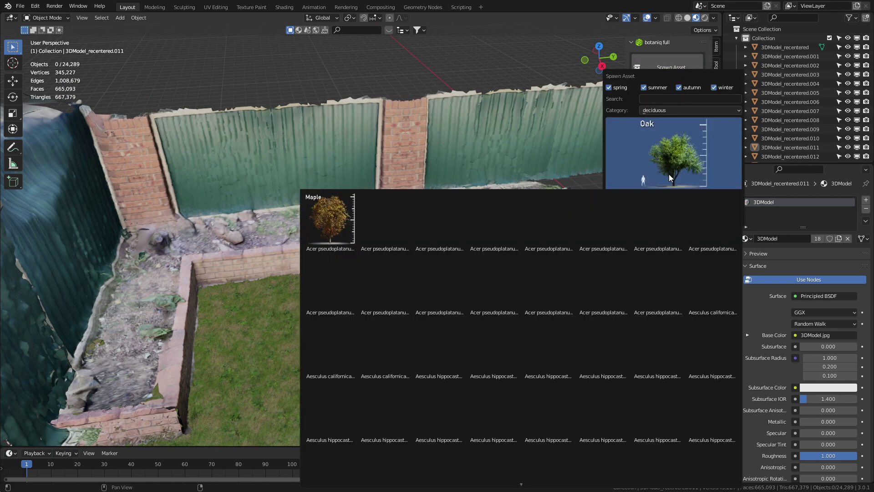
scroll(621, 283, "down", 5)
left_click(525, 326)
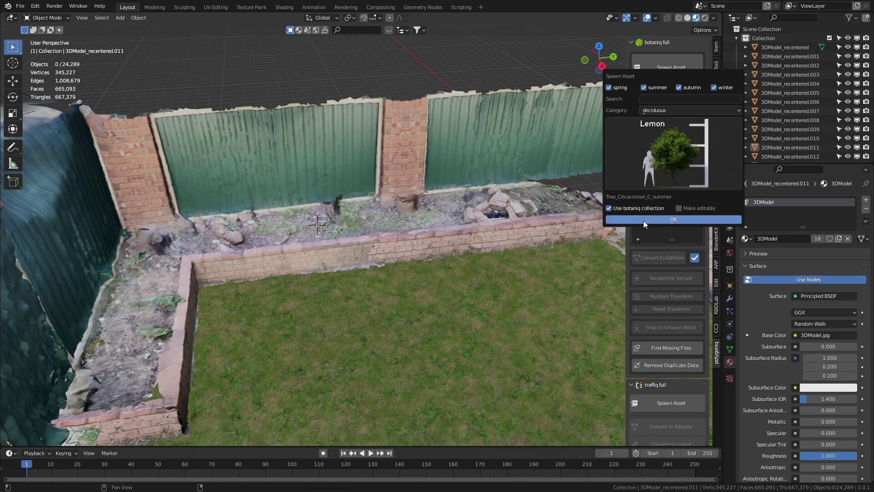
- Duplicate the lemon tree farther along the raised bed and rotate the copy
key("shift+d")
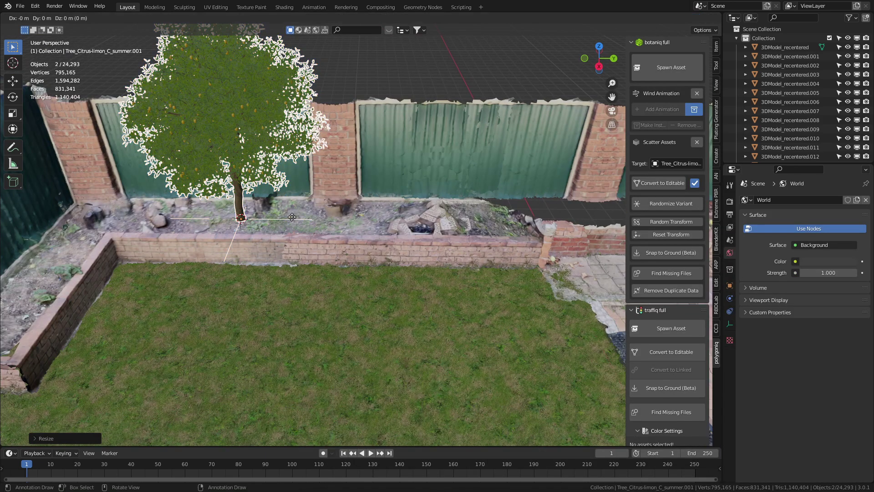
left_click(491, 232)
key("r")
left_click(523, 106)
- Duplicate the lemon tree again, rotate the copy and move it into the bed beside the brick paving
middle_click_drag(554, 211, 383, 235, "shift")
key("shift+d")
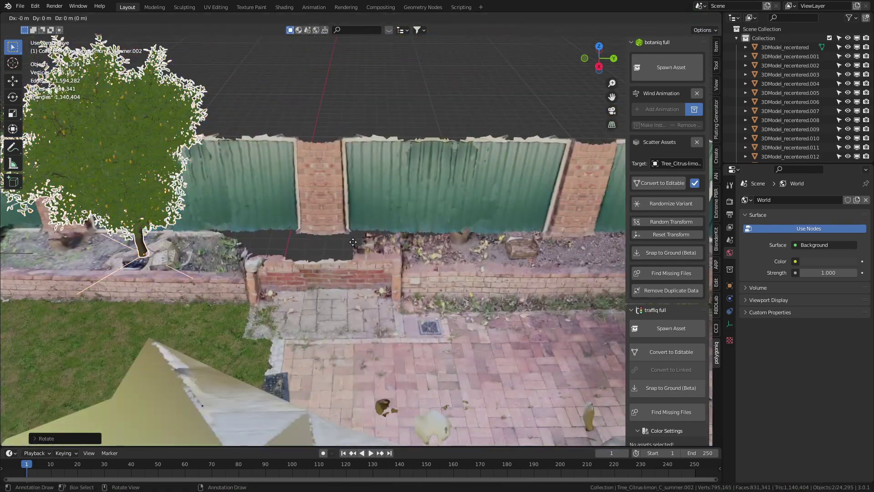
left_click(501, 241)
key("r")
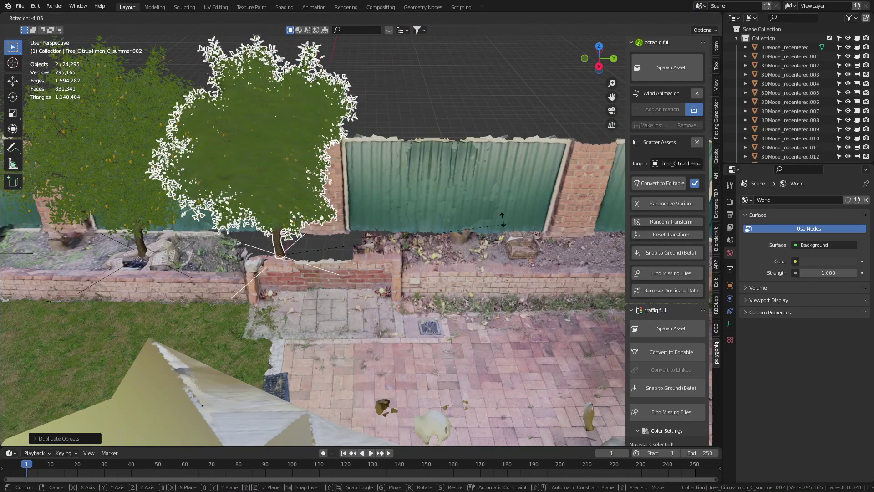
left_click(345, 267)
key("g")
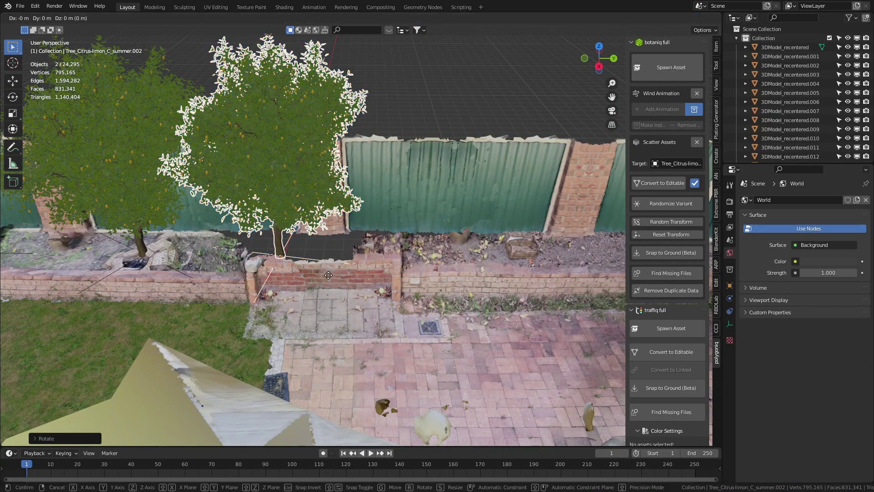
left_click(178, 239)
- Move the second lemon tree along Y toward the low brick wall at the end of the lawn-side bed
left_click(155, 226)
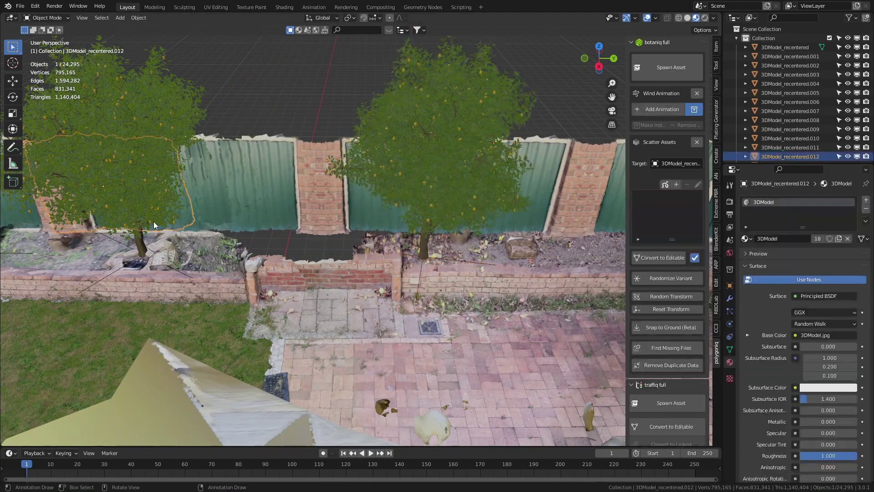
left_click(139, 215)
key("g")
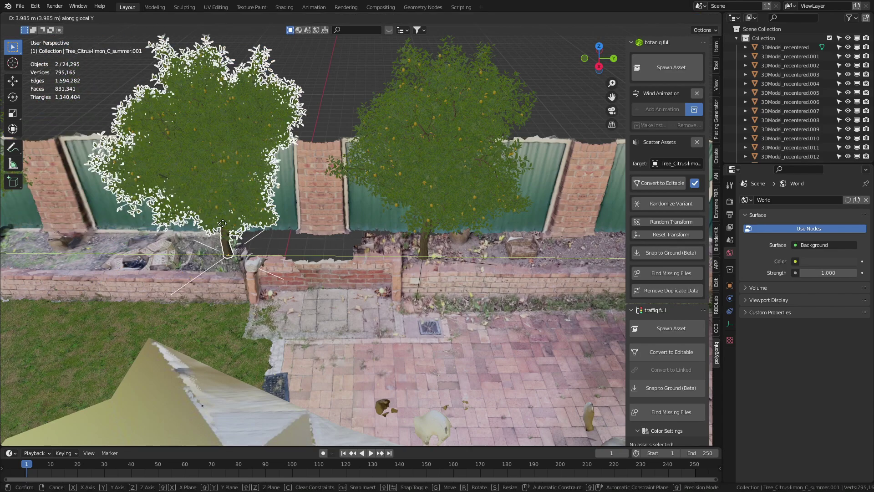
left_click(428, 252)
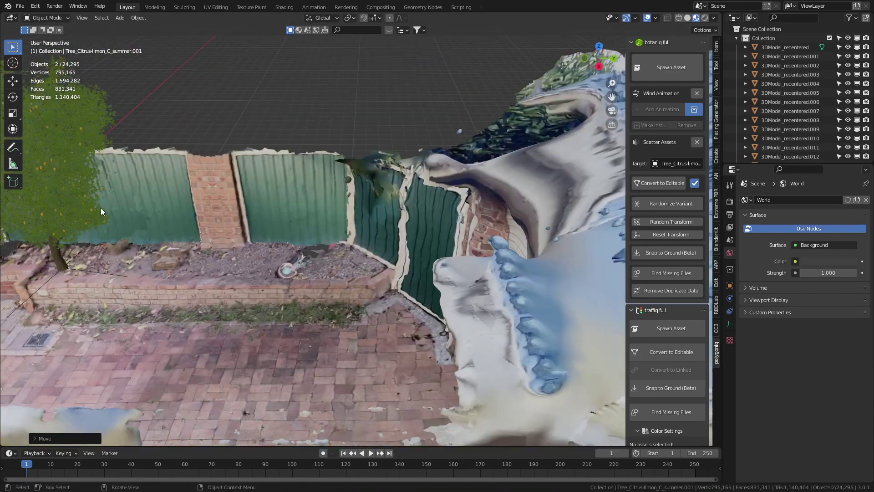
- Duplicate the third lemon tree to the gate end of the bed and rotate the copy around Z
left_click(47, 211)
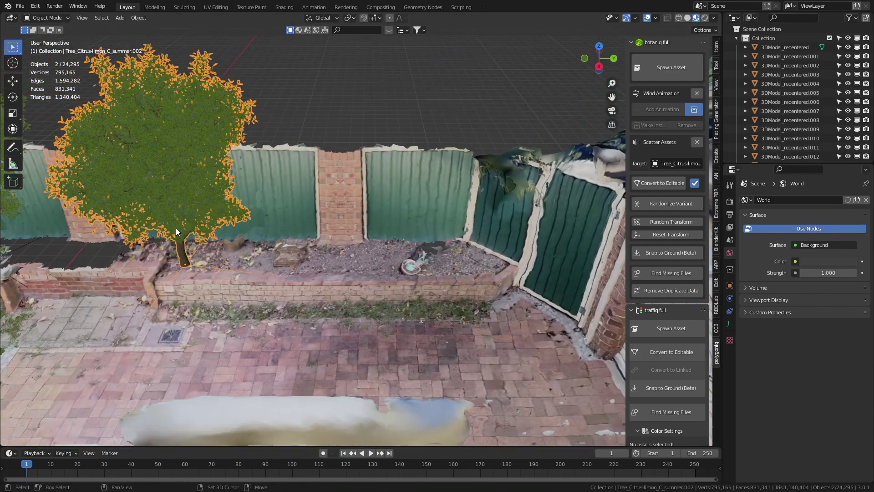
key("shift+d")
left_click(525, 275)
key("r")
key("z")
left_click(518, 238)
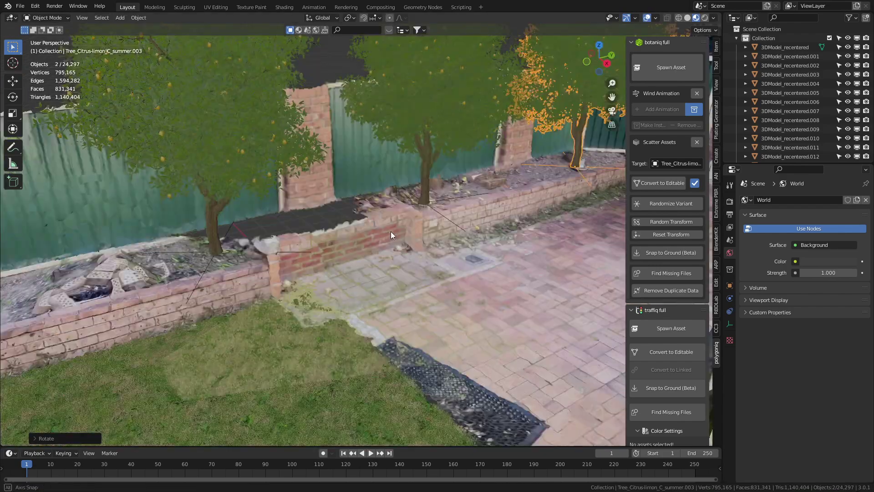
- Add a mesh plane in the raised garden bed in front of the back fence
scroll(391, 231, "up", 4)
middle_click_drag(412, 232, 228, 362)
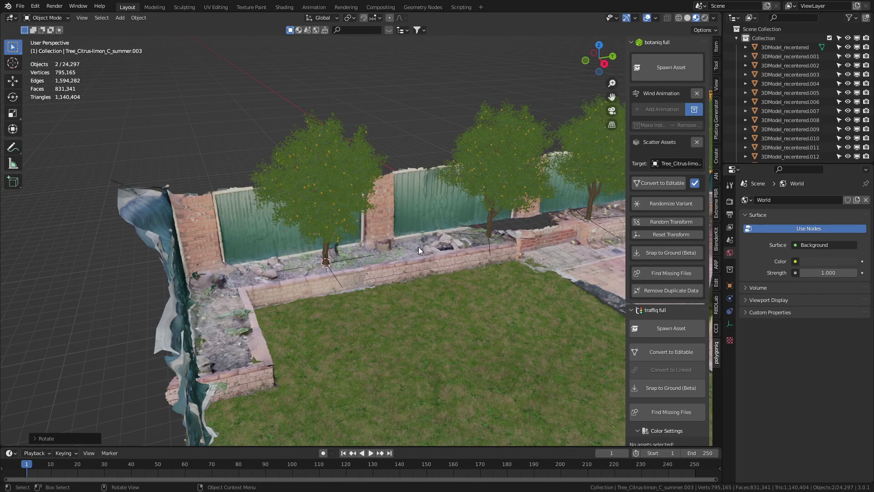
middle_click_drag(422, 277, 319, 317)
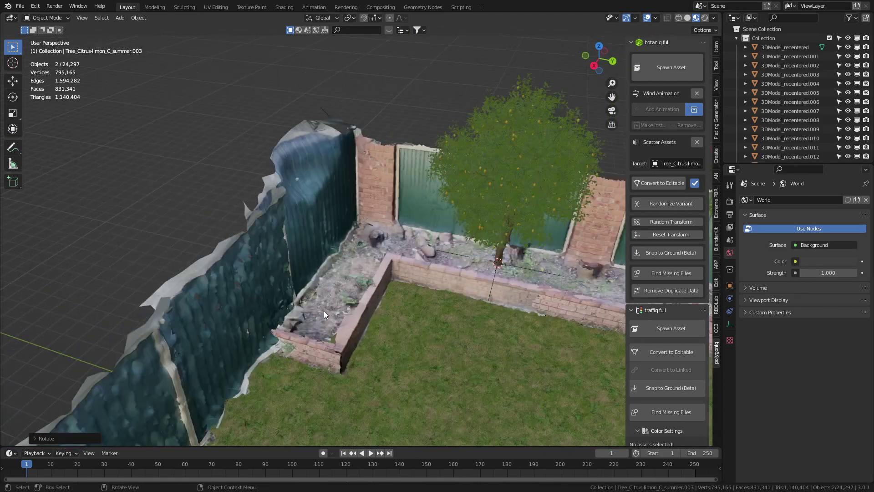
left_click(351, 329)
key("n")
middle_click_drag(520, 274, 484, 227)
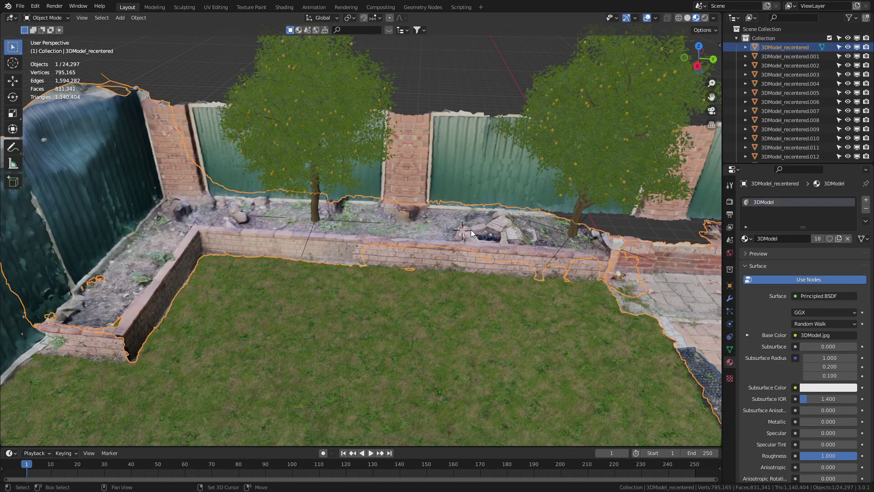
key("shift+a")
mouse_move(474, 229)
left_click(515, 231)
middle_click_drag(514, 231, 461, 283)
- Scale up the plane in the top view and move it over the bed against the back fence
key("Tab")
key("KP_7")
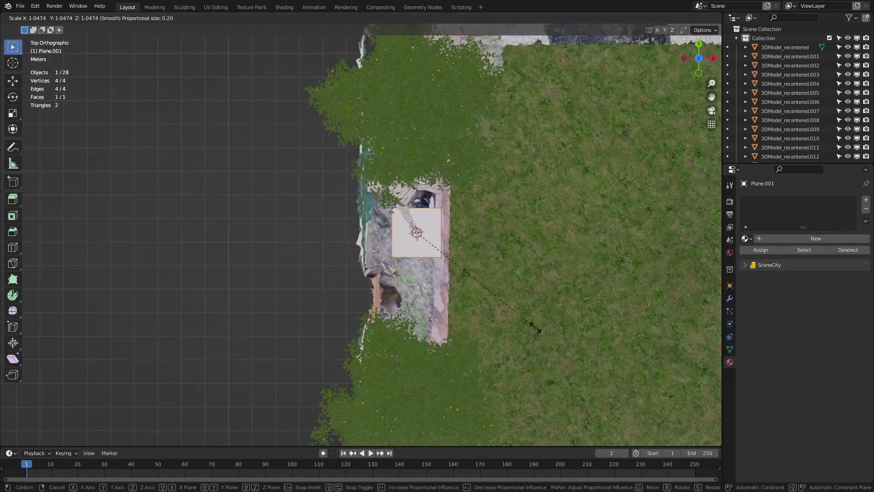
left_click(598, 350)
key("g")
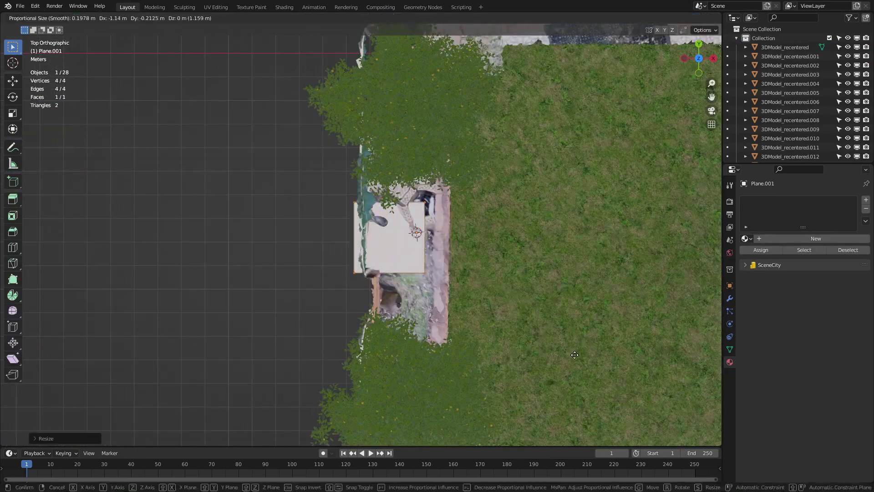
left_click(579, 356)
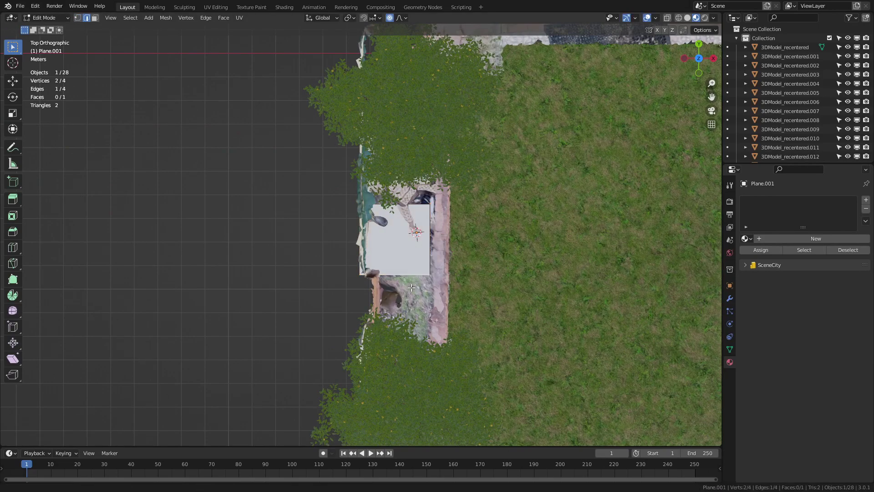
- Stretch the plane's edge along Y toward the bed corner and extrude it to the side fence
middle_click_drag(411, 319, 411, 193, "shift")
scroll(409, 185, "down", 2)
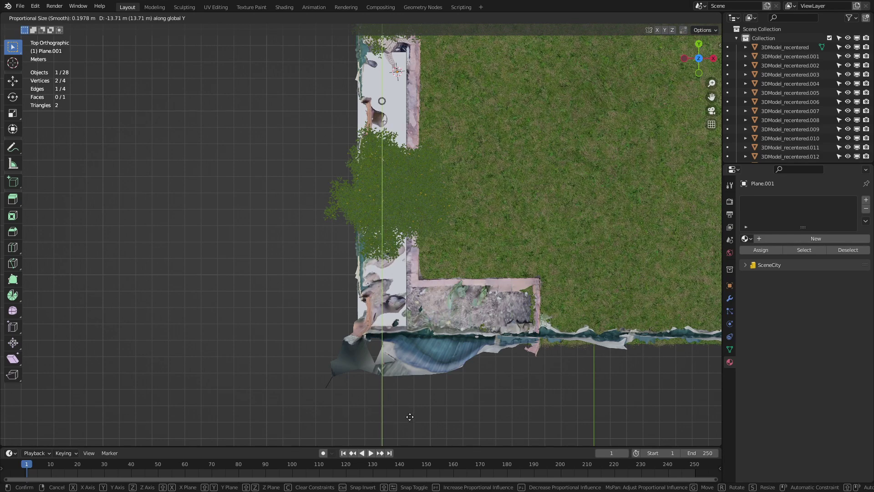
left_click(413, 294)
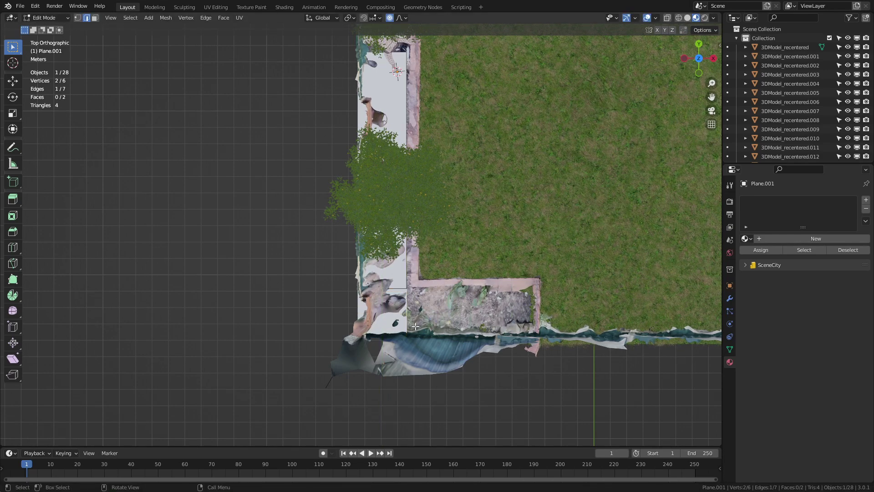
key("Escape")
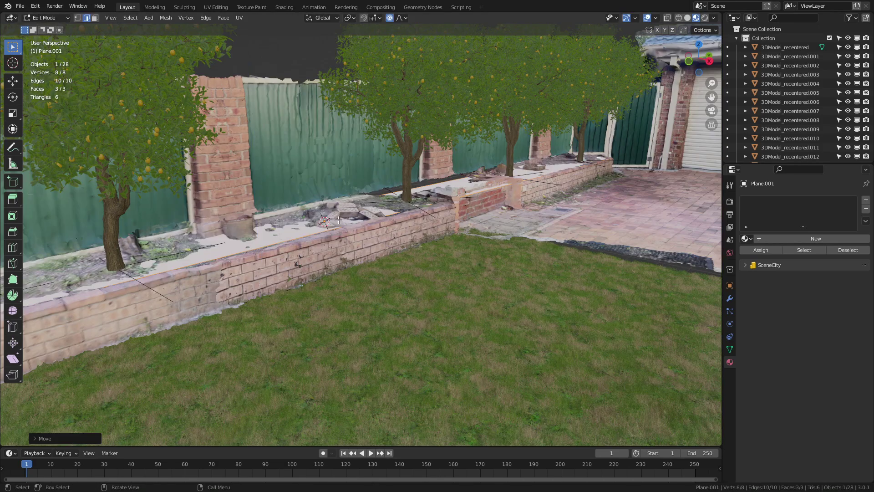
- Check the plane's fit in the bed, finish editing its mesh and bring back the botaniq scatter settings
middle_click_drag(318, 255, 429, 207)
scroll(225, 290, "down", 3)
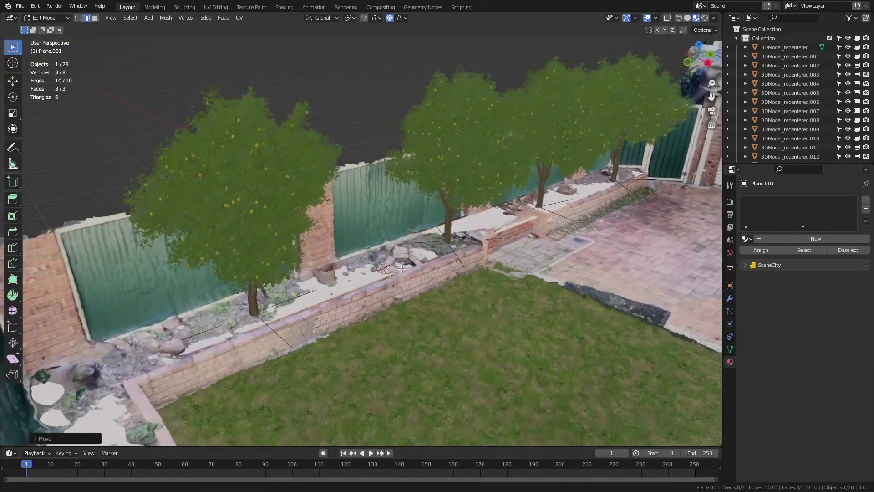
middle_click_drag(428, 264, 385, 275)
key("Tab")
key("n")
middle_click_drag(214, 353, 574, 329, "shift")
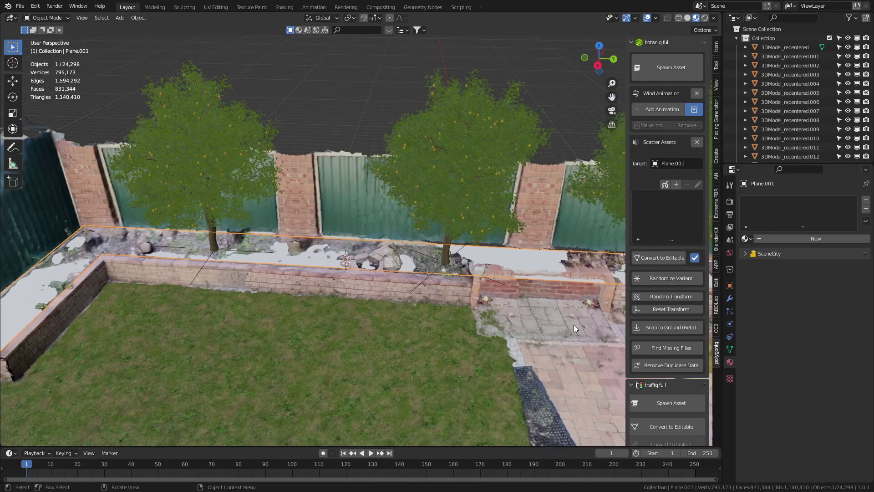
- Add the Soil 002 material from Extreme PBR's Ground - Soil category to the garden bed plane at 4k resolution
left_click(717, 214)
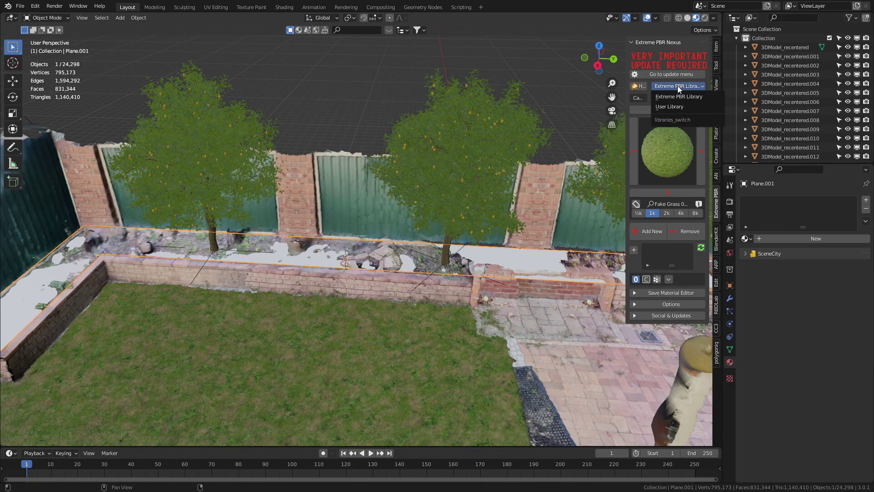
left_click(676, 97)
left_click(678, 98)
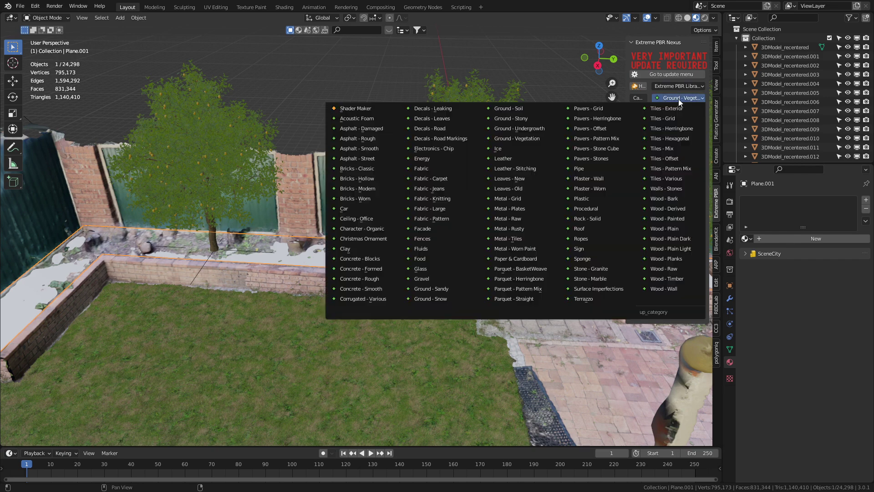
left_click(528, 112)
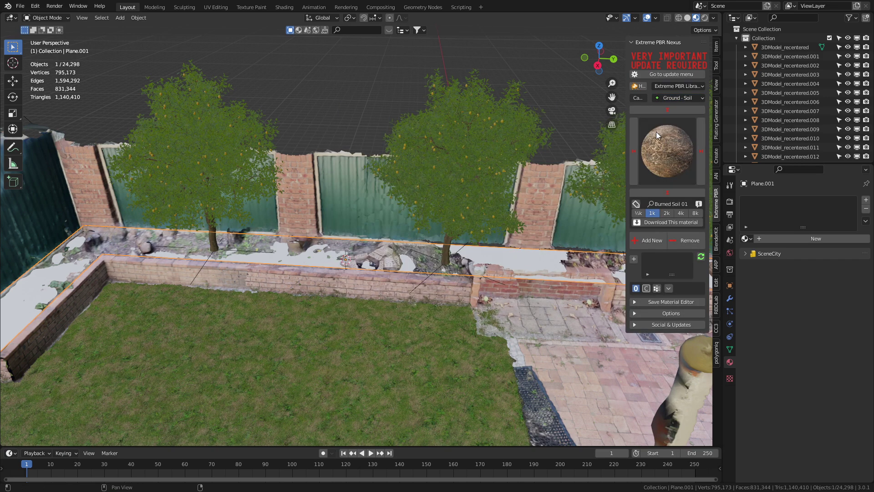
left_click(663, 137)
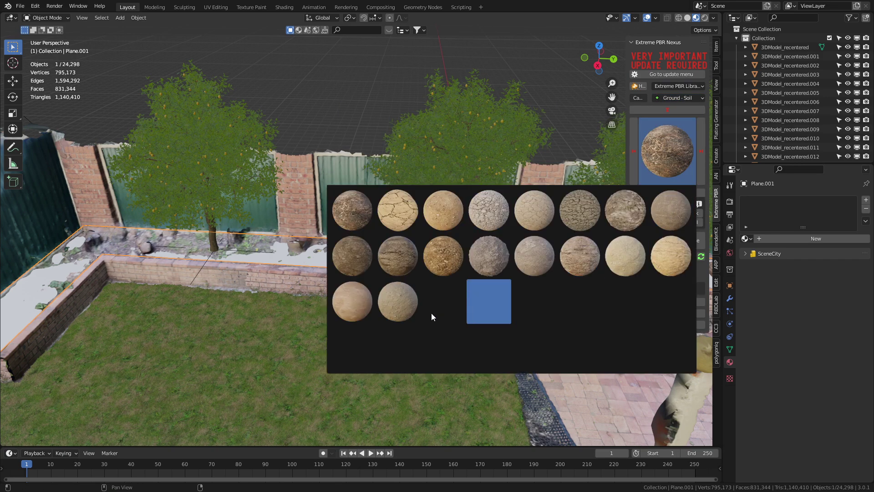
left_click(356, 257)
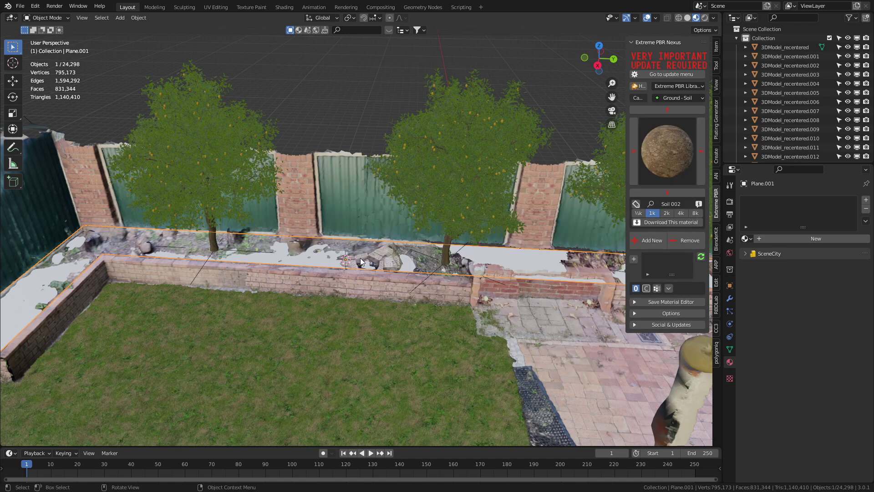
left_click(680, 214)
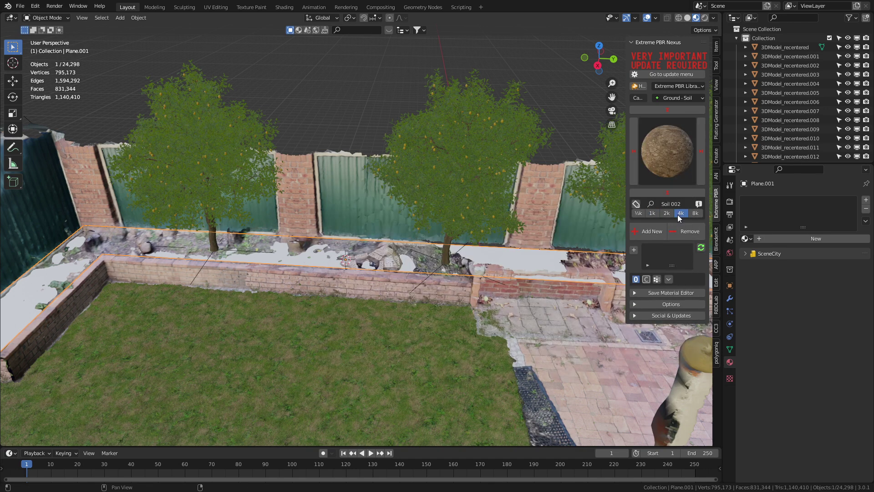
left_click(652, 234)
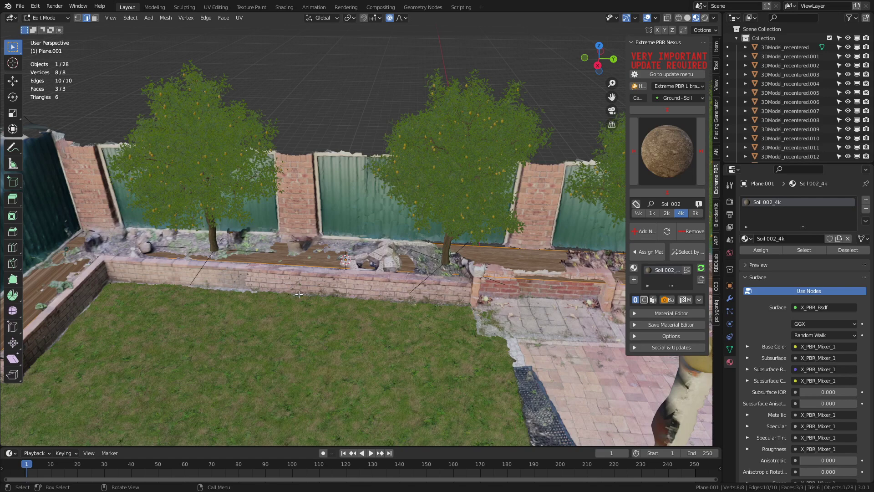
- Unwrap the bed plane with Smart UV Project, check the soil texture up close along the bed and finish editing its mesh
key("u")
left_click(302, 307)
left_click(302, 377)
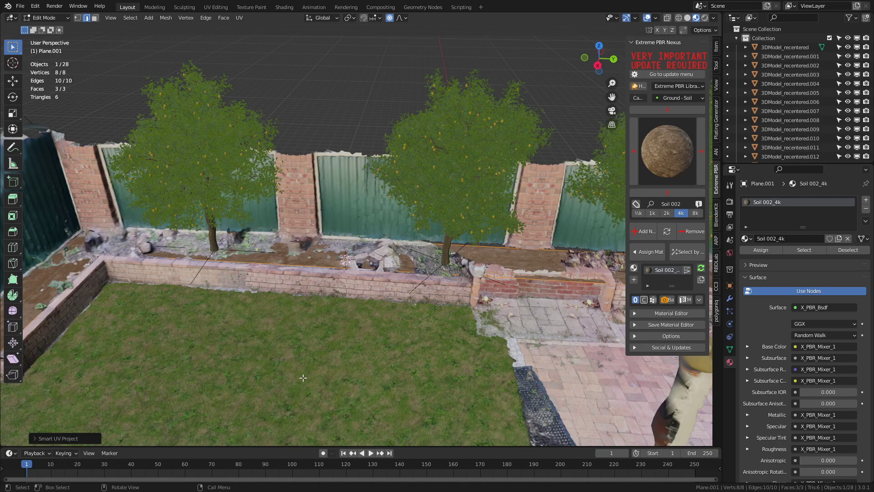
middle_click_drag(540, 341, 435, 346, "shift")
scroll(156, 406, "up", 6)
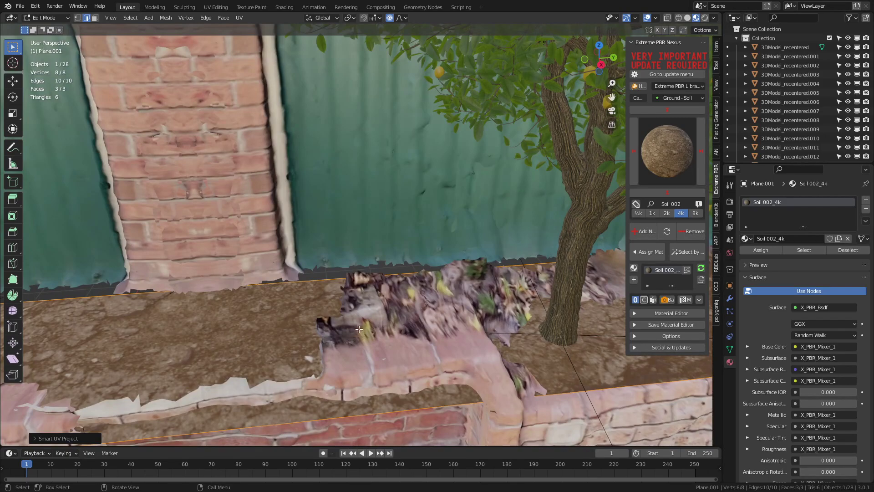
scroll(359, 328, "down", 4)
middle_click_drag(113, 300, 423, 286, "shift")
scroll(423, 286, "up", 2)
key("Tab")
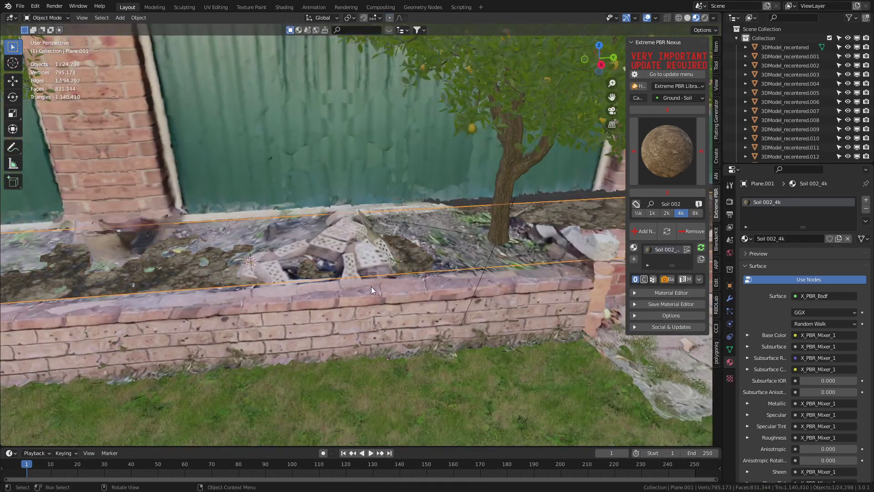
- Clear the scanned rubble and debris from the garden bed so the soil plane covers it, then deselect the plane
key("Tab")
scroll(371, 286, "down", 4)
scroll(354, 247, "up", 2)
key("Tab")
left_click(357, 240)
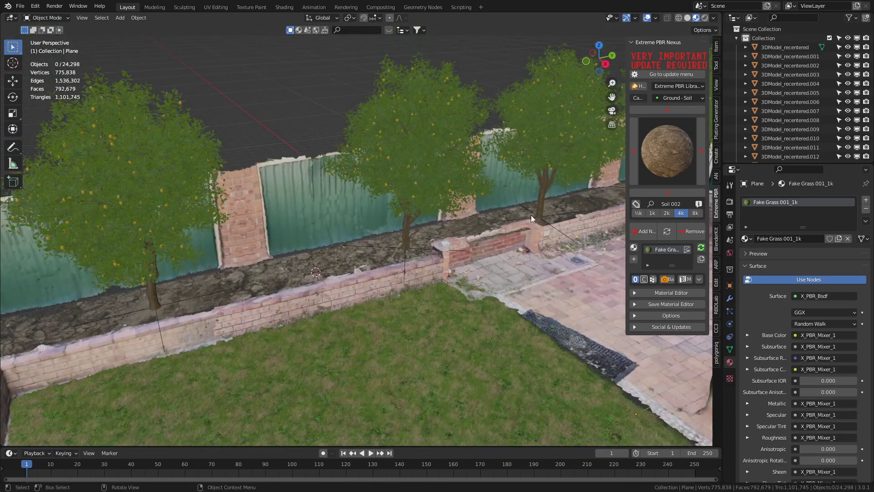
middle_click_drag(529, 214, 504, 247, "shift")
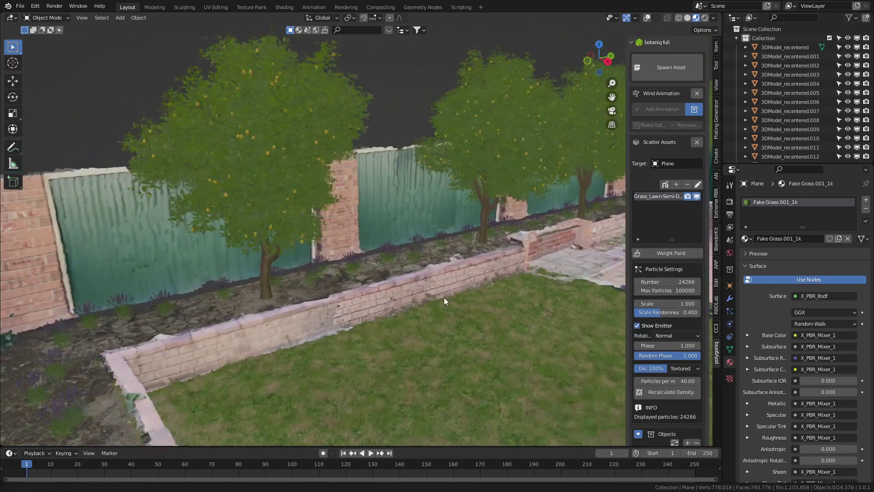
- Examine the planted garden bed and lawn from the garage side round to the side fence
middle_click_drag(444, 297, 284, 296)
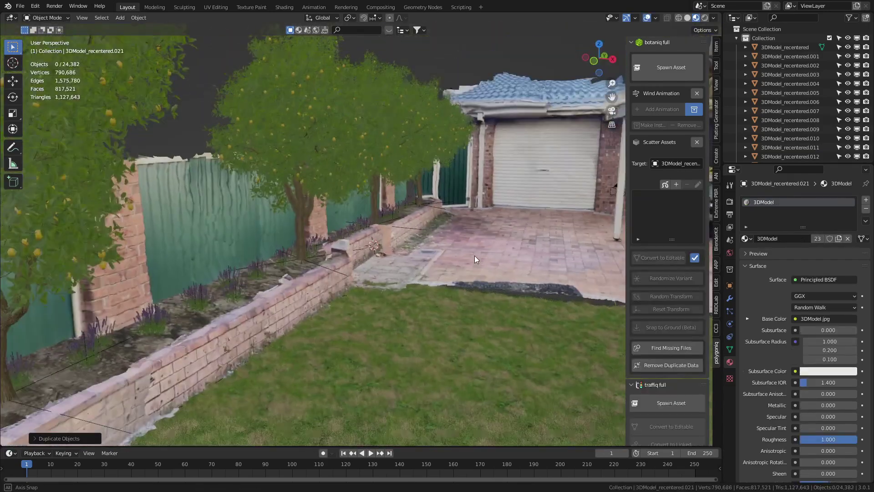
middle_click_drag(475, 260, 231, 217)
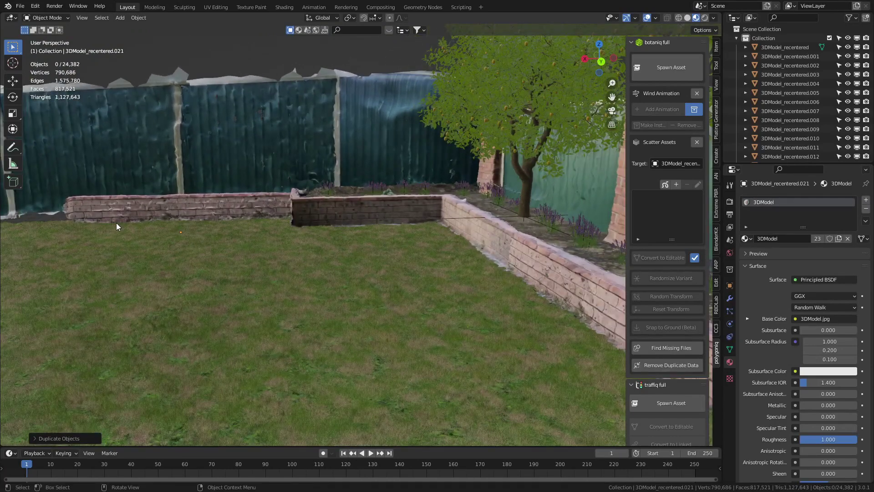
middle_click_drag(116, 223, 130, 214, "shift")
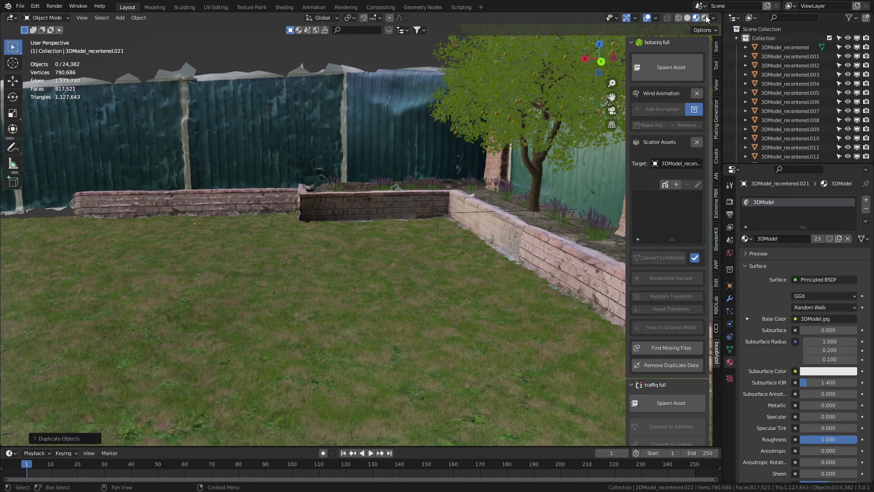
- Switch the viewport to rendered shading and examine the lawn, patio, house walls, trees and garden bed from several sides
key("z")
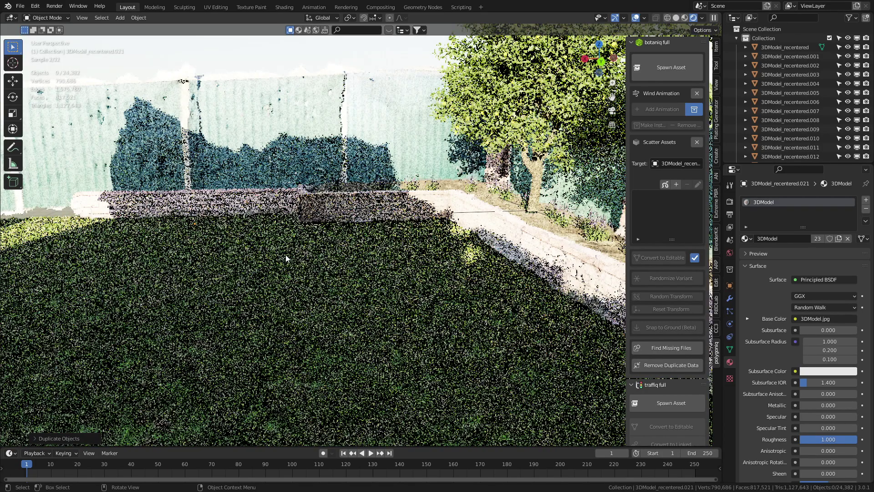
middle_click_drag(285, 259, 367, 242)
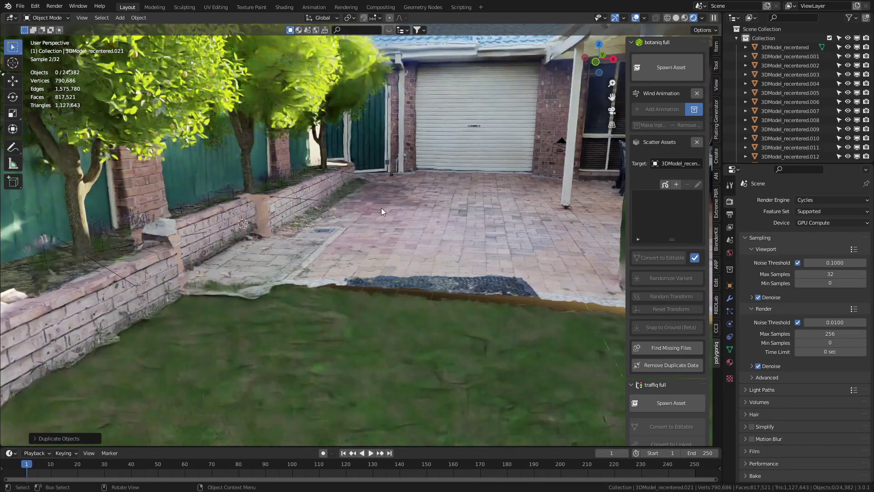
middle_click_drag(487, 207, 225, 244, "shift")
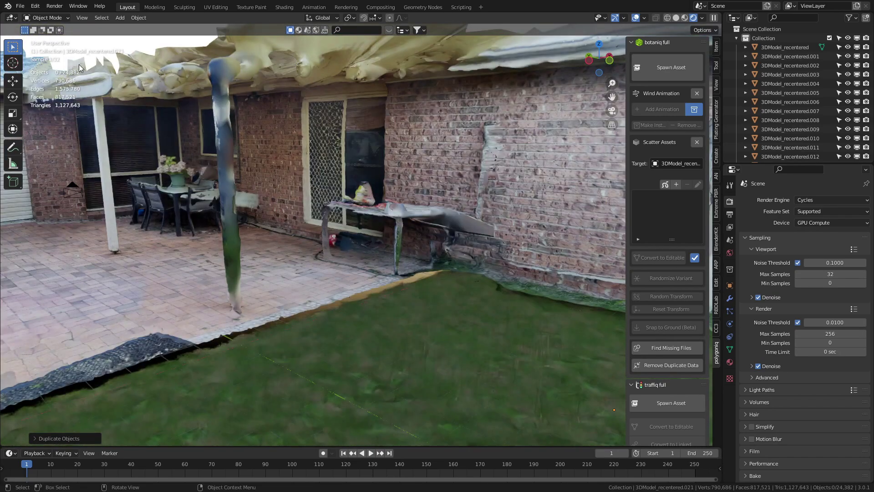
middle_click_drag(561, 196, 450, 311)
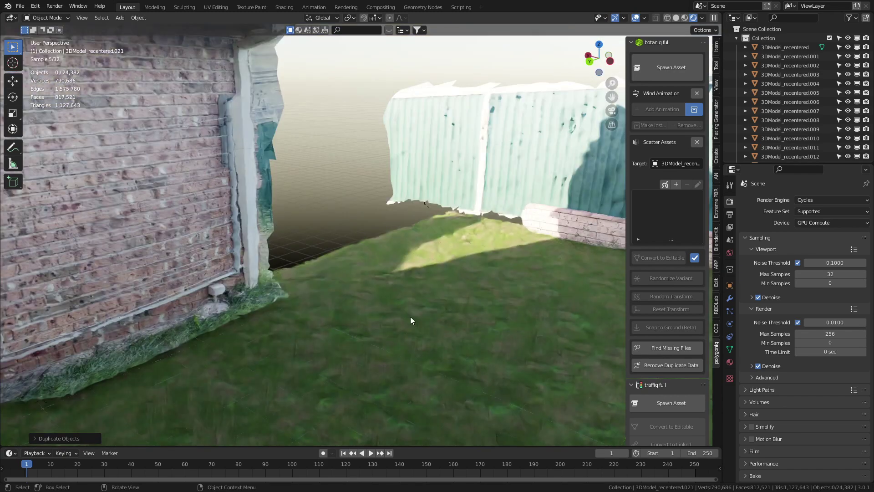
middle_click_drag(340, 318, 497, 275)
middle_click_drag(550, 267, 442, 225)
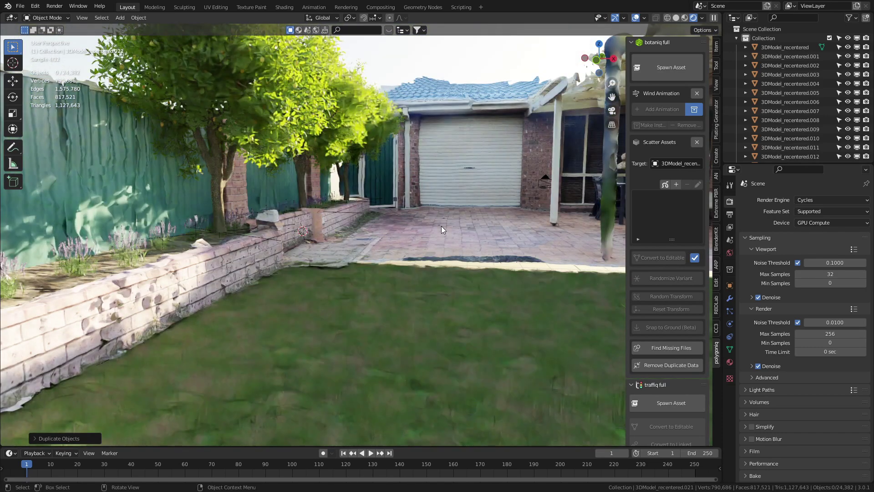